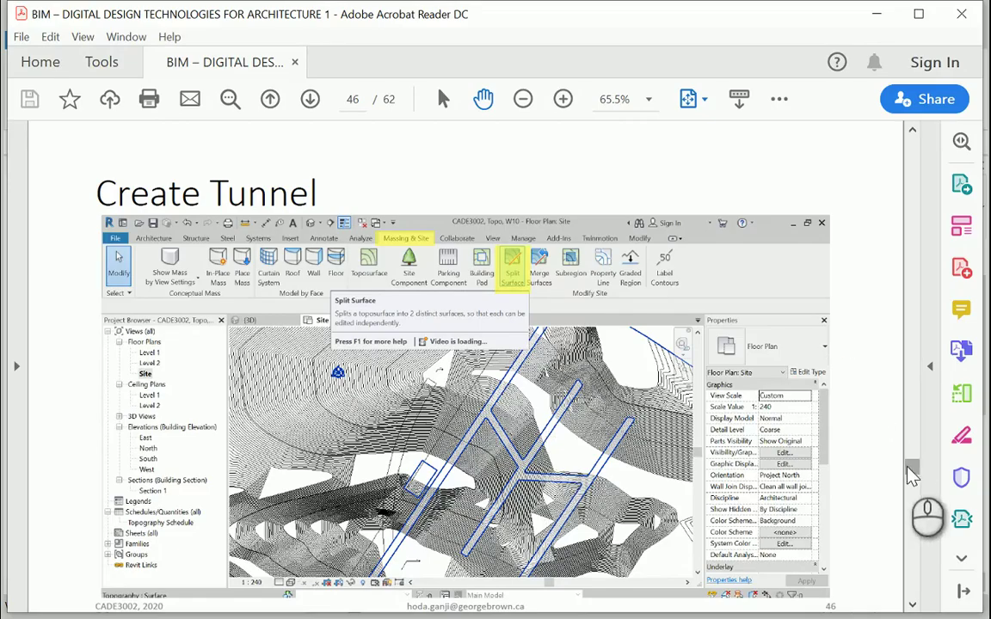
- Scroll the lecture slides to the Plan for Today agenda, then bring up the AutoCAD topography drawing
drag(912, 469, 909, 116)
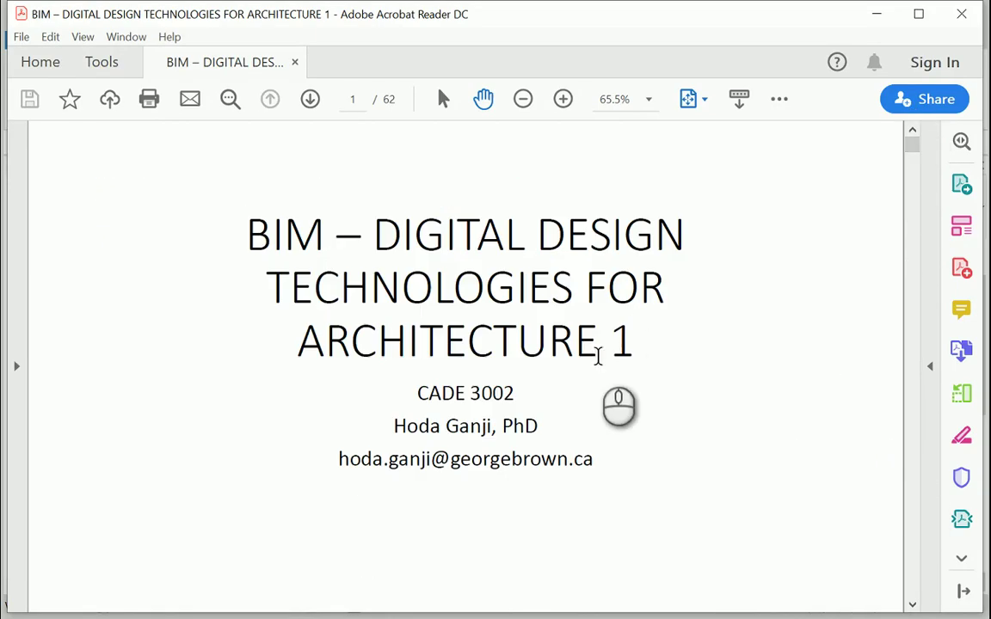
scroll(599, 353, down, 2)
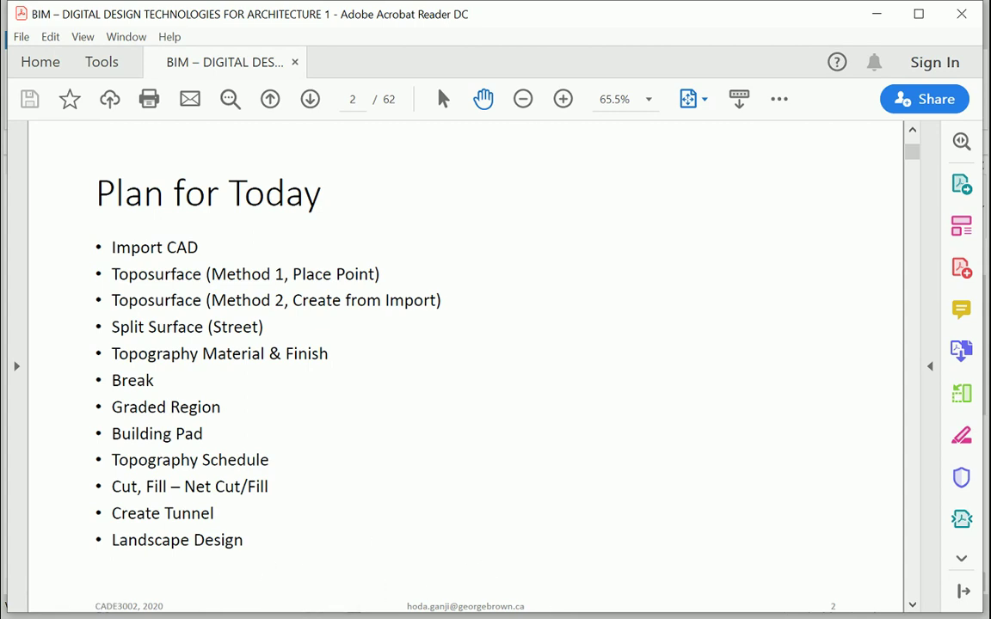
key(alt+Tab)
scroll(449, 335, down, 3)
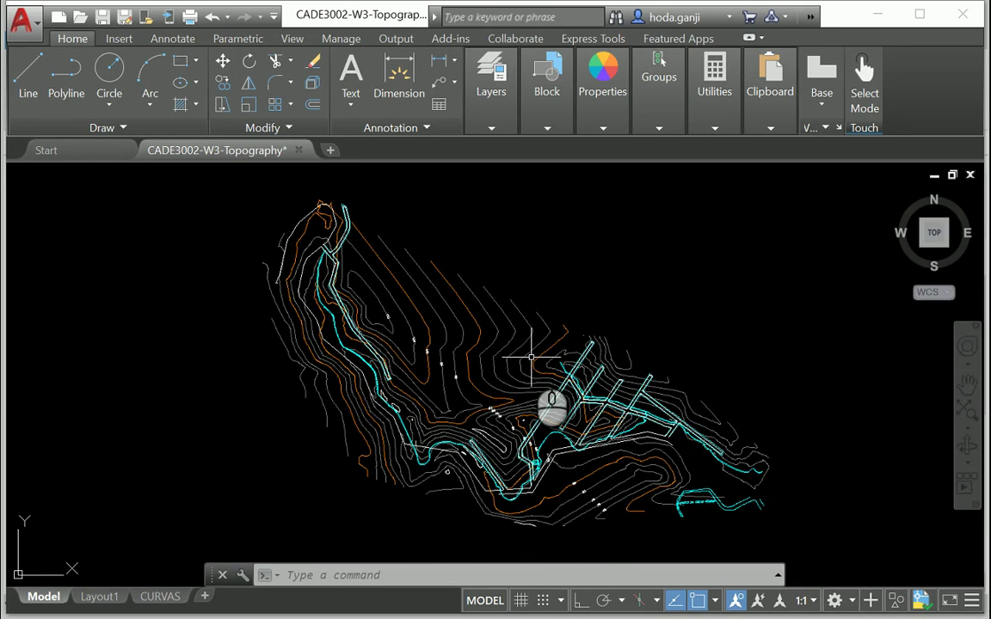
- Switch from AutoCAD to the Revit project's 3D view of the tower
key(alt+Tab)
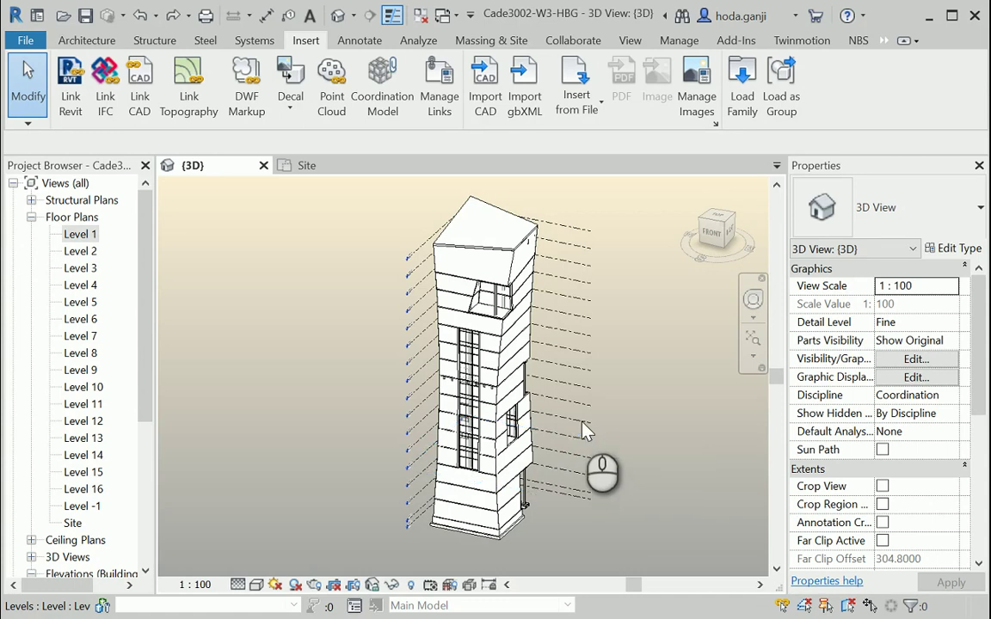
- Import CADE3002-W3-Topography.dwg into the project with import units set to meters
click(487, 103)
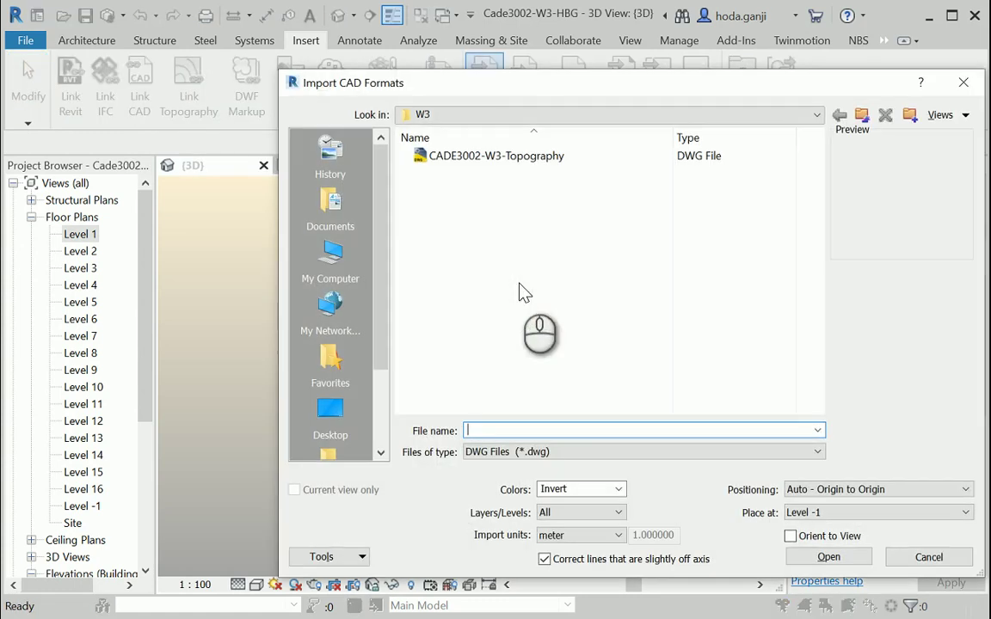
click(512, 157)
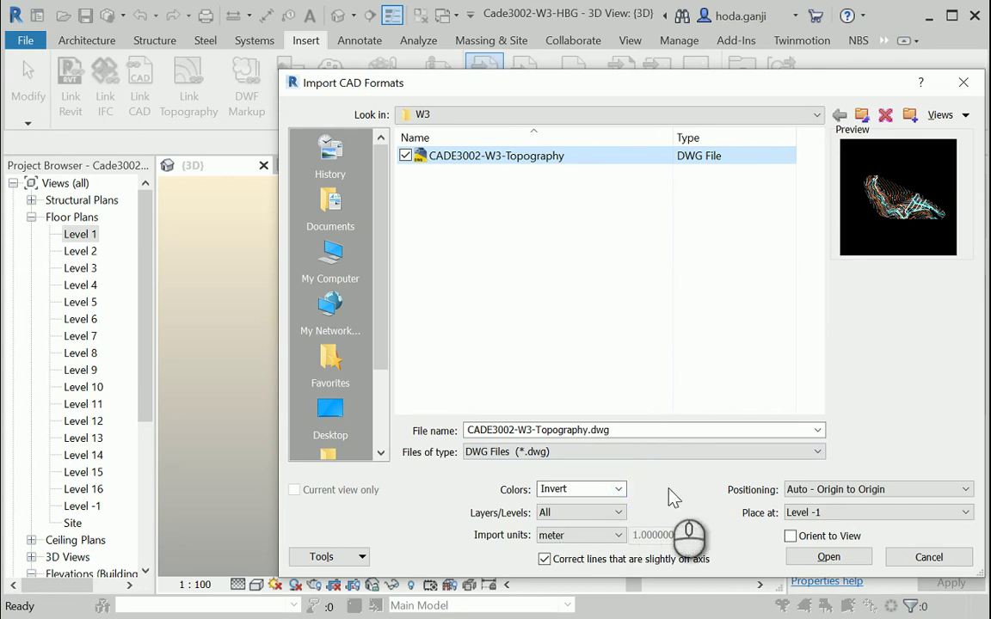
click(619, 535)
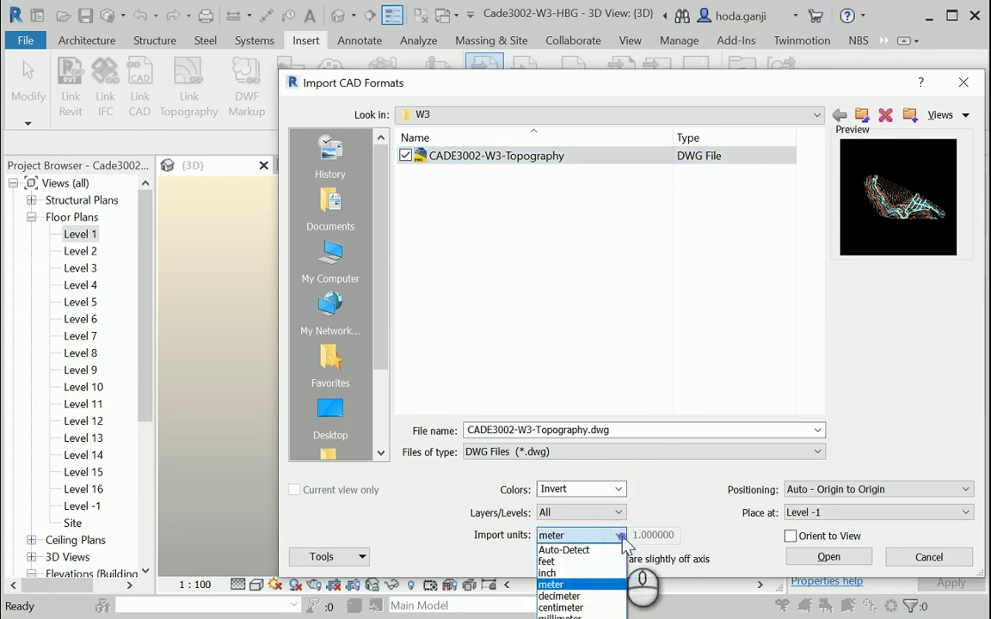
click(621, 537)
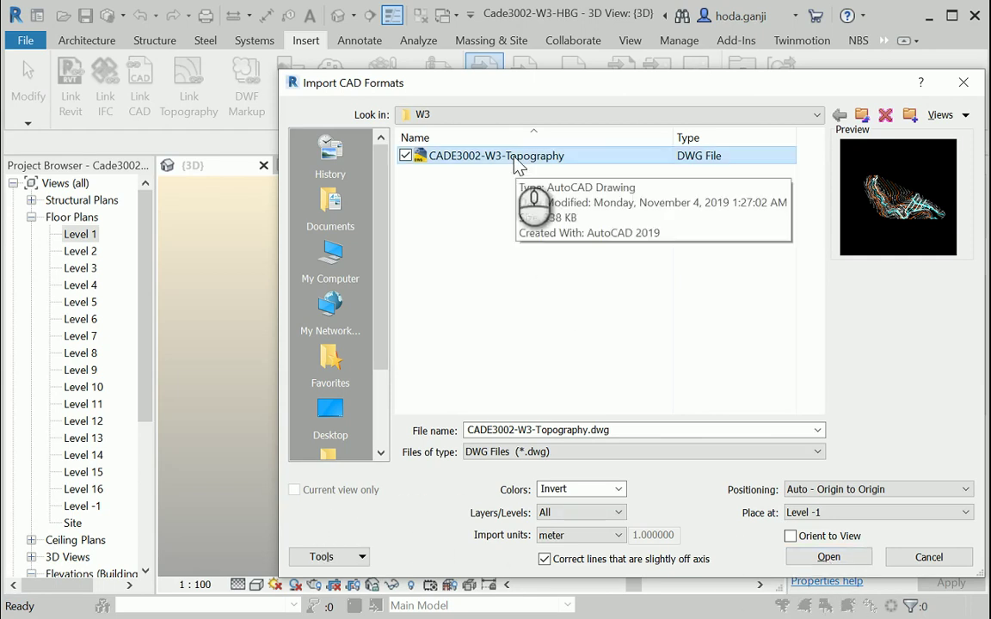
click(812, 559)
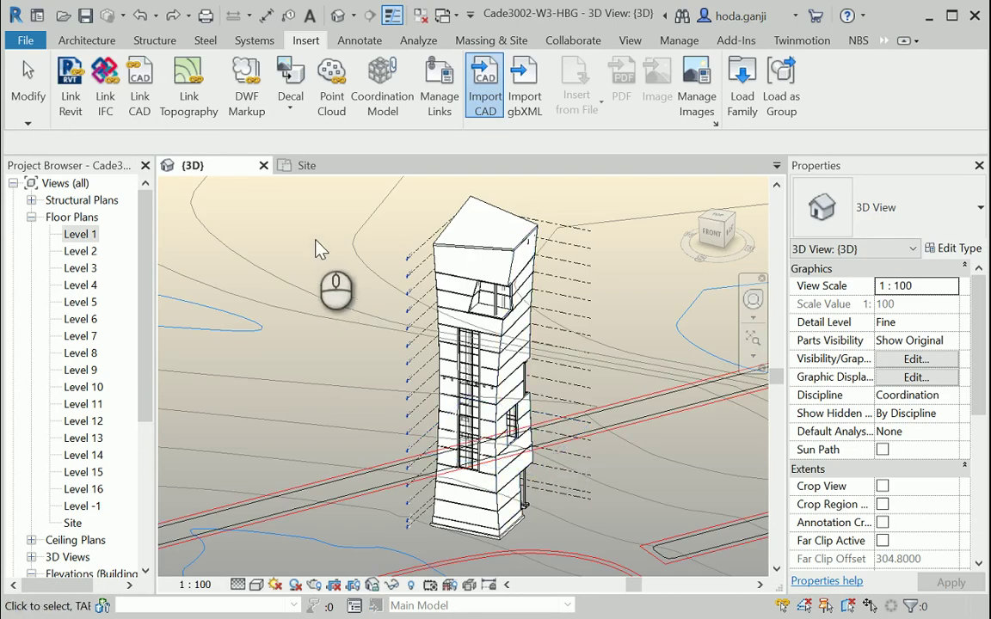
- Open the Site floor plan and zoom around the imported contours and road outlines
click(314, 172)
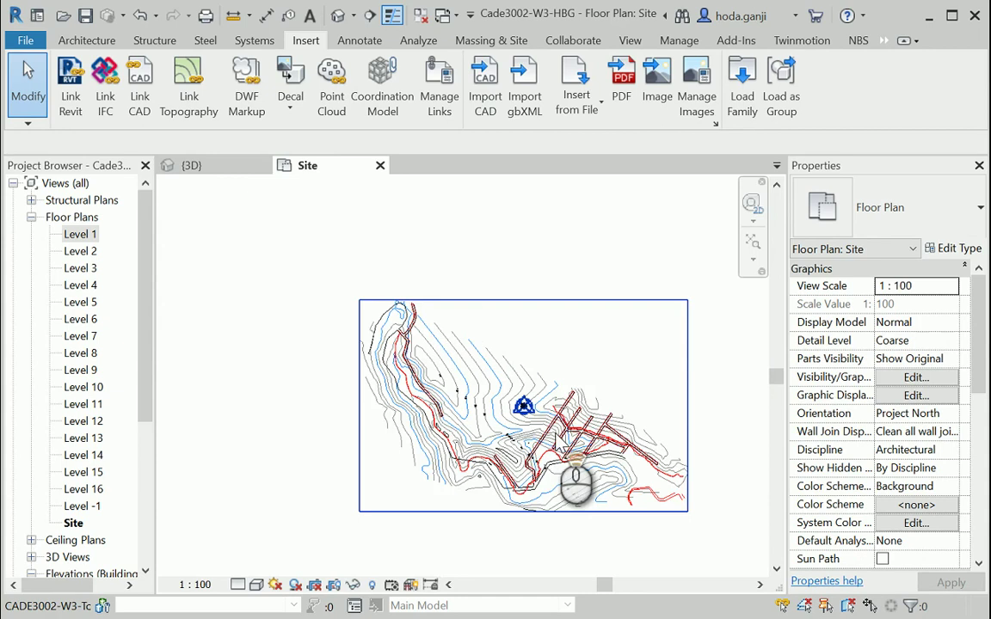
scroll(553, 453, up, 4)
scroll(496, 397, up, 8)
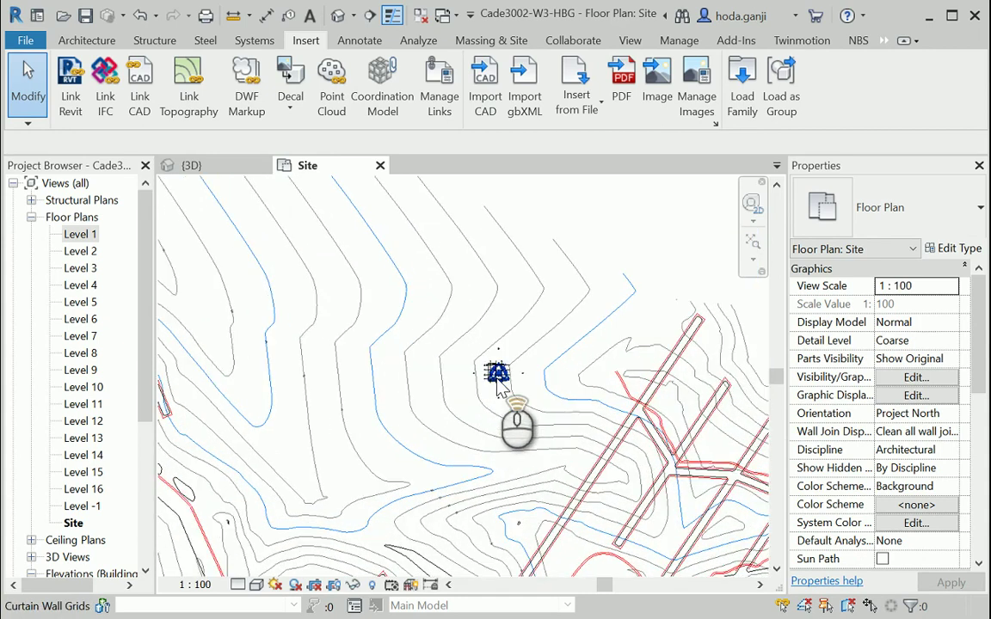
scroll(503, 391, down, 6)
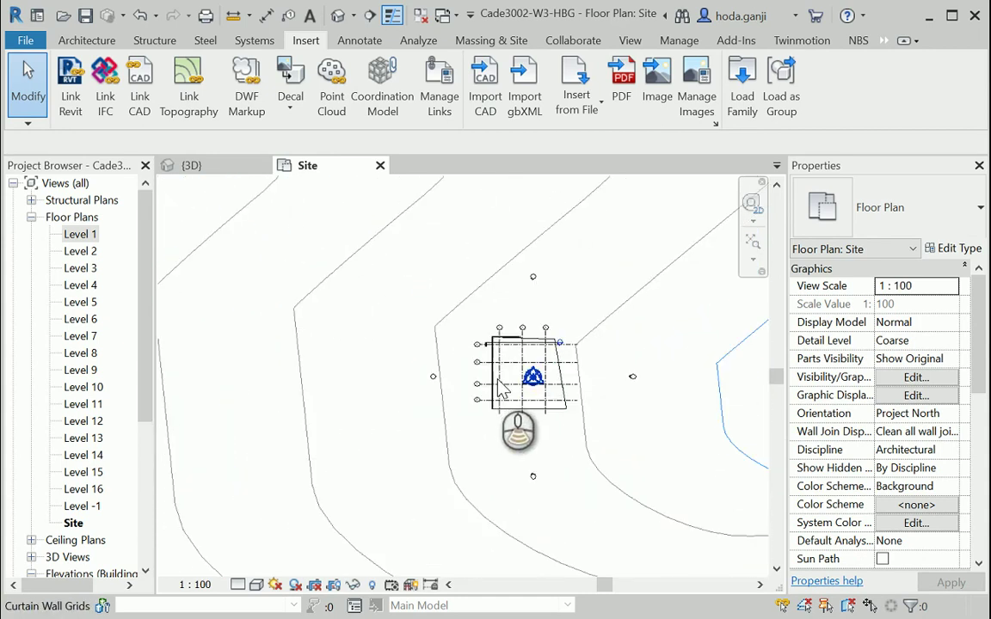
scroll(498, 382, down, 4)
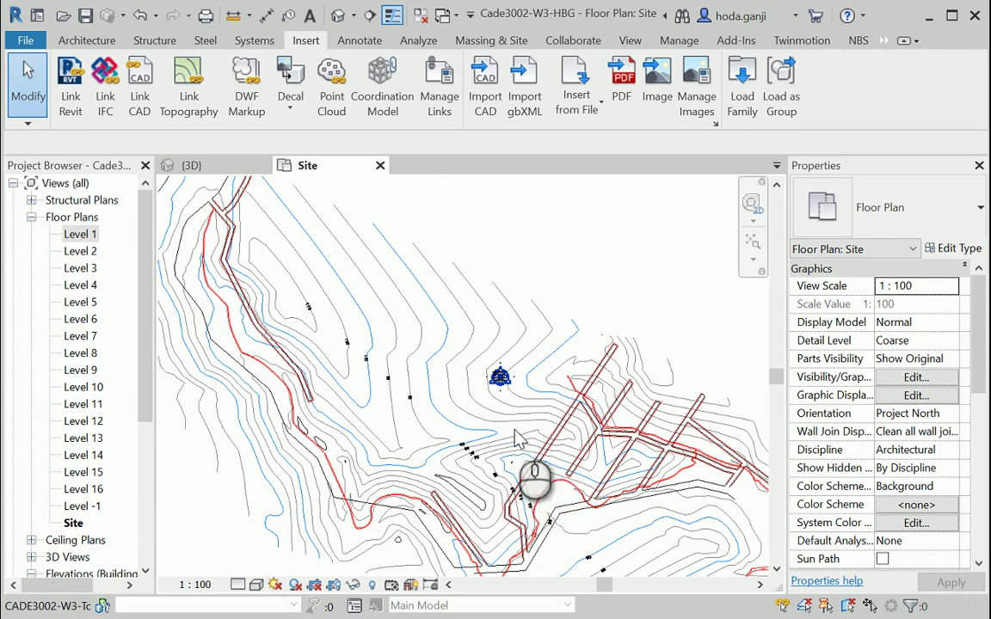
scroll(534, 461, up, 2)
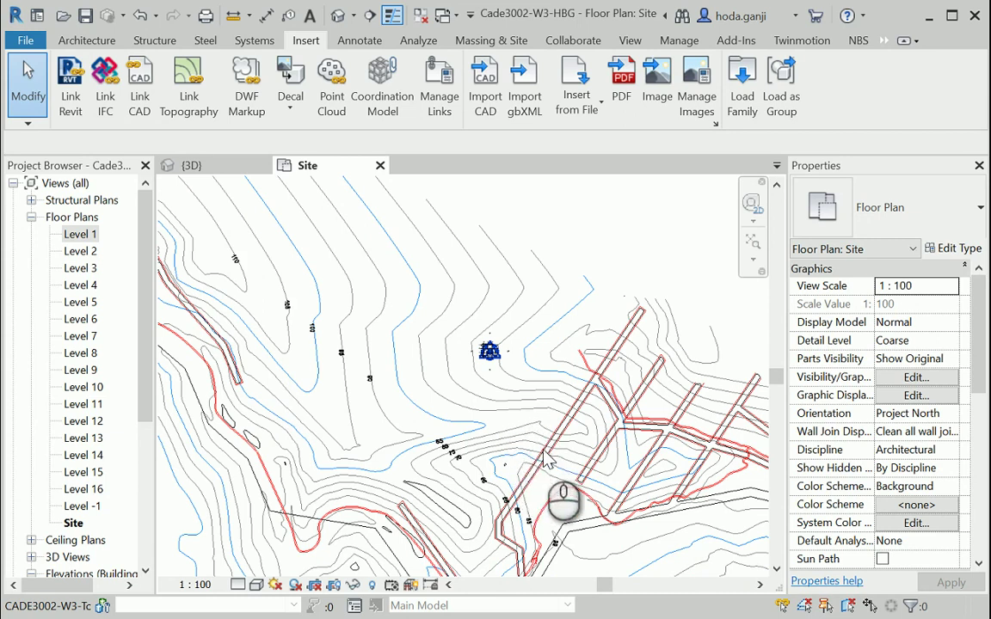
scroll(543, 458, up, 2)
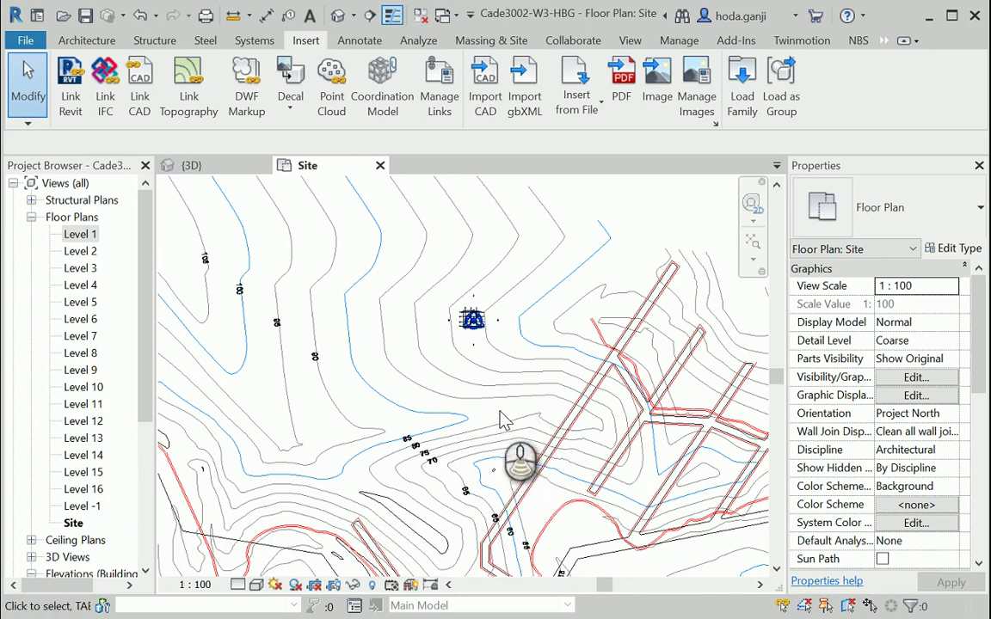
scroll(508, 407, down, 2)
- Select the imported topography drawing on the Site plan
click(535, 430)
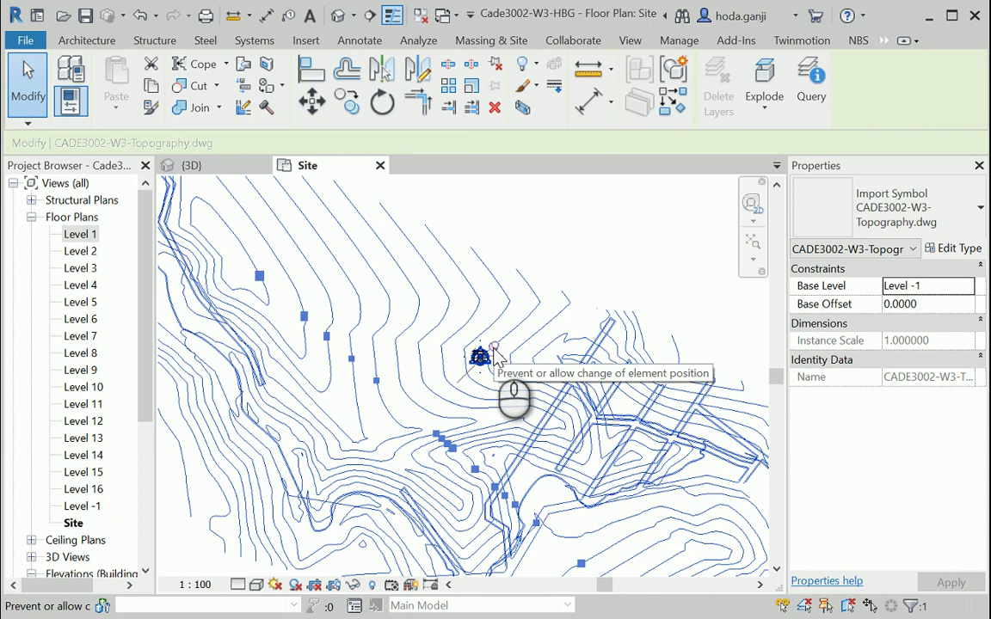
scroll(537, 389, down, 3)
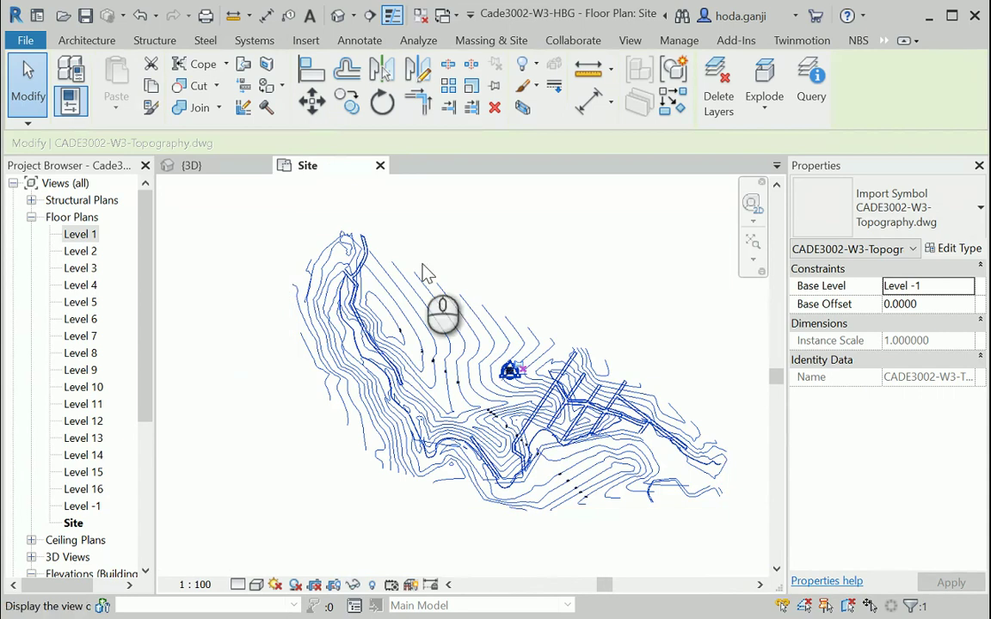
scroll(464, 319, down, 1)
scroll(508, 355, up, 2)
scroll(532, 413, up, 3)
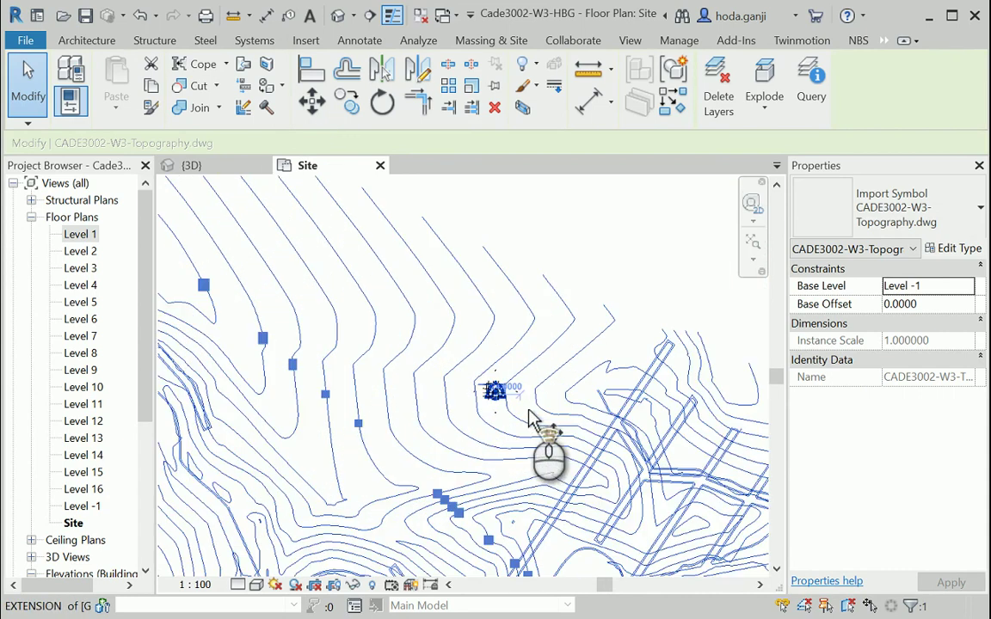
- Move the topography import (MV) from the building corner straight down into position, then deselect it
key(m)
key(v)
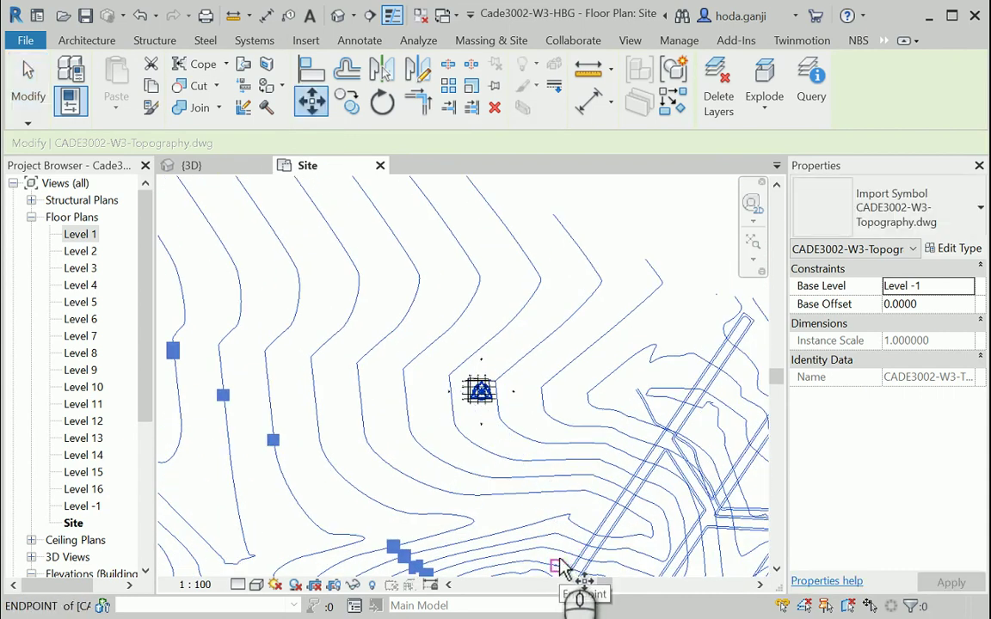
scroll(560, 564, up, 2)
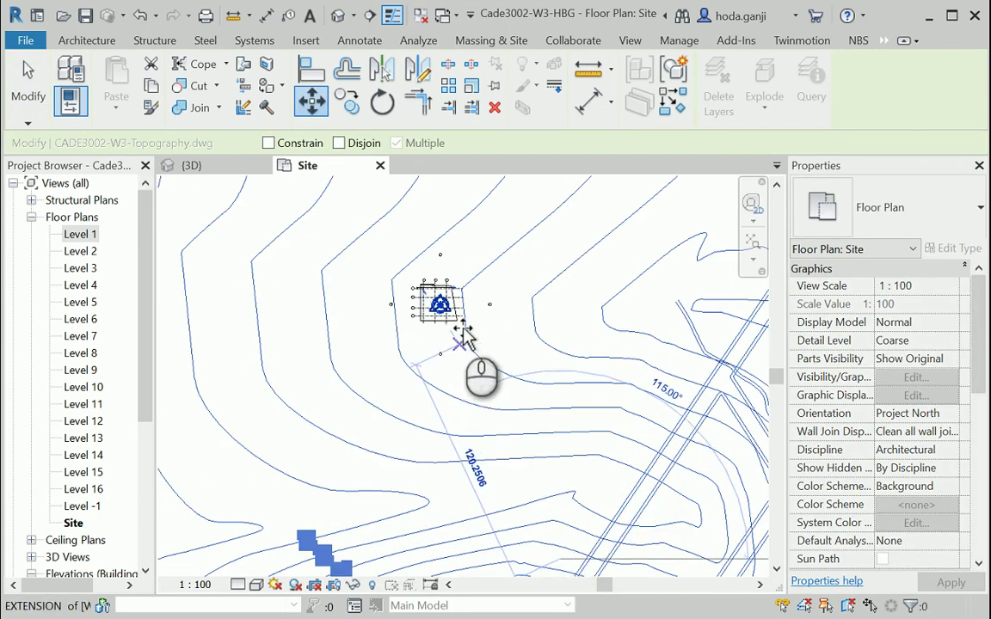
scroll(463, 340, up, 2)
click(460, 340)
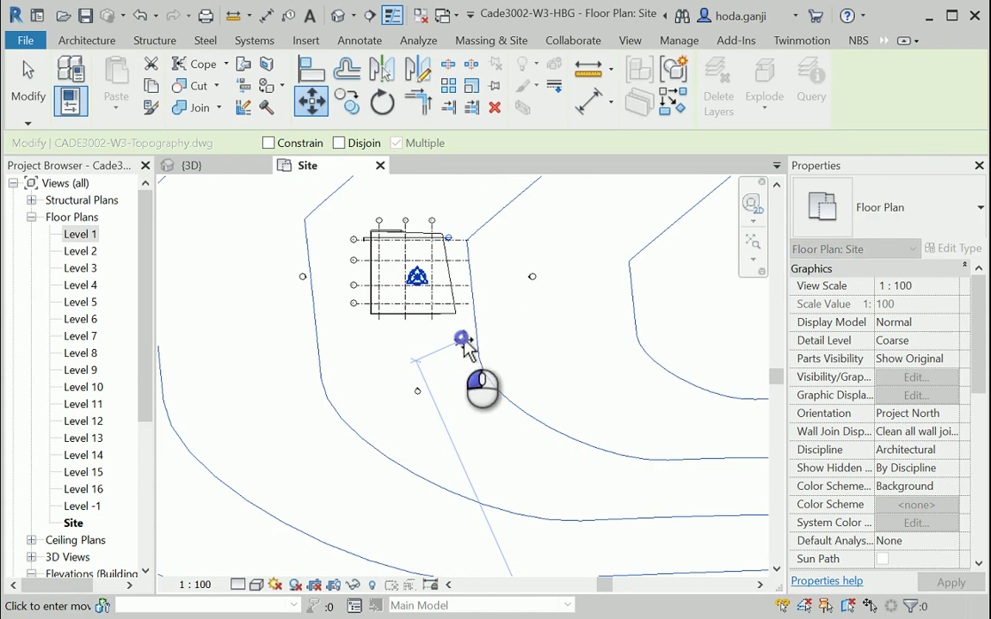
click(460, 423)
scroll(451, 370, down, 3)
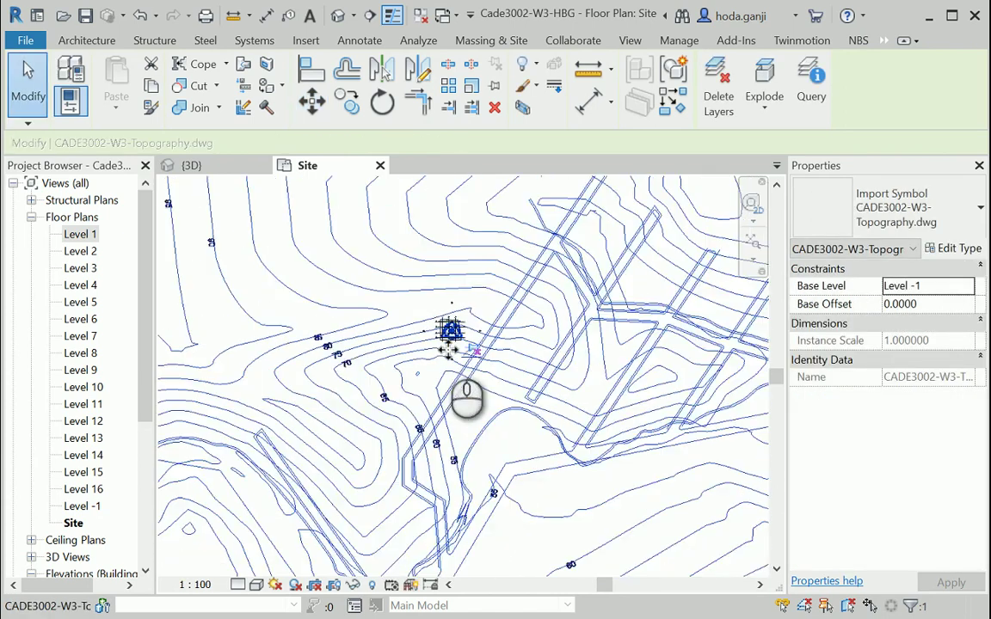
scroll(418, 423, down, 2)
key(Escape)
scroll(427, 379, up, 2)
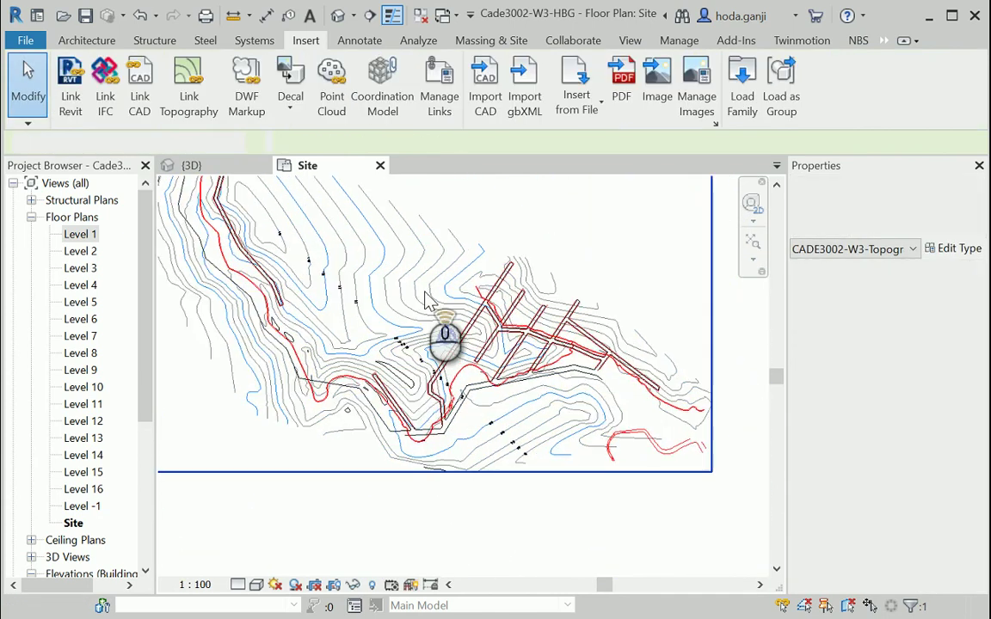
scroll(387, 193, up, 1)
- Open the default 3D view and orbit it to see the contours spread around the tower
click(337, 15)
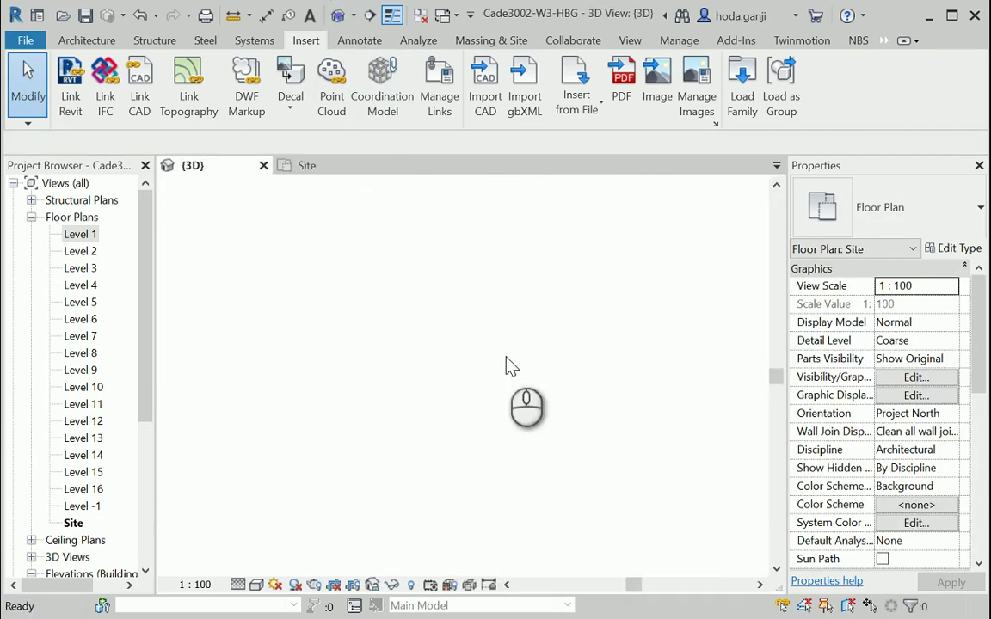
scroll(509, 378, down, 3)
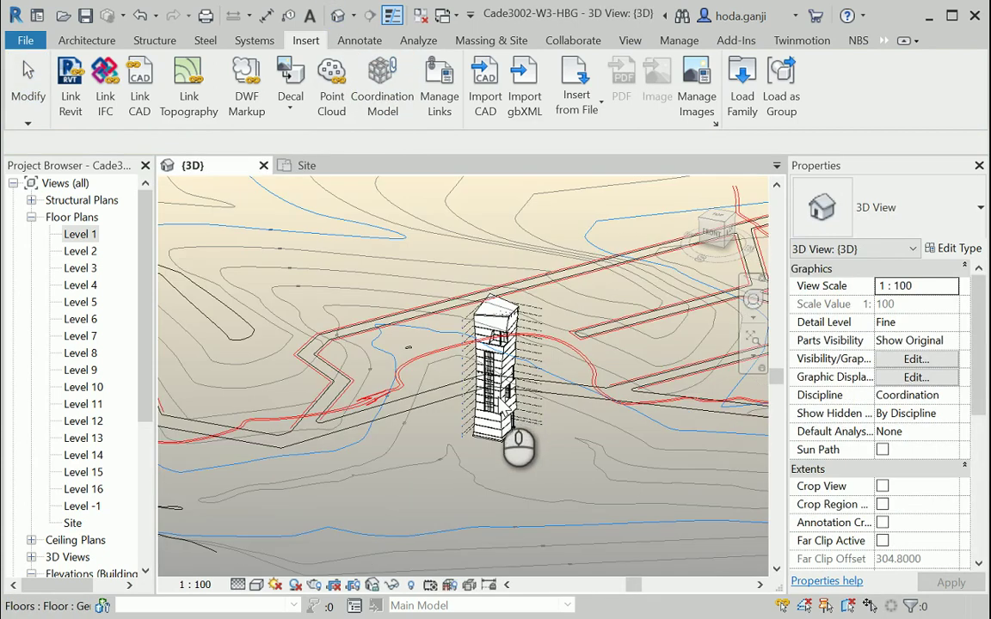
scroll(501, 409, down, 2)
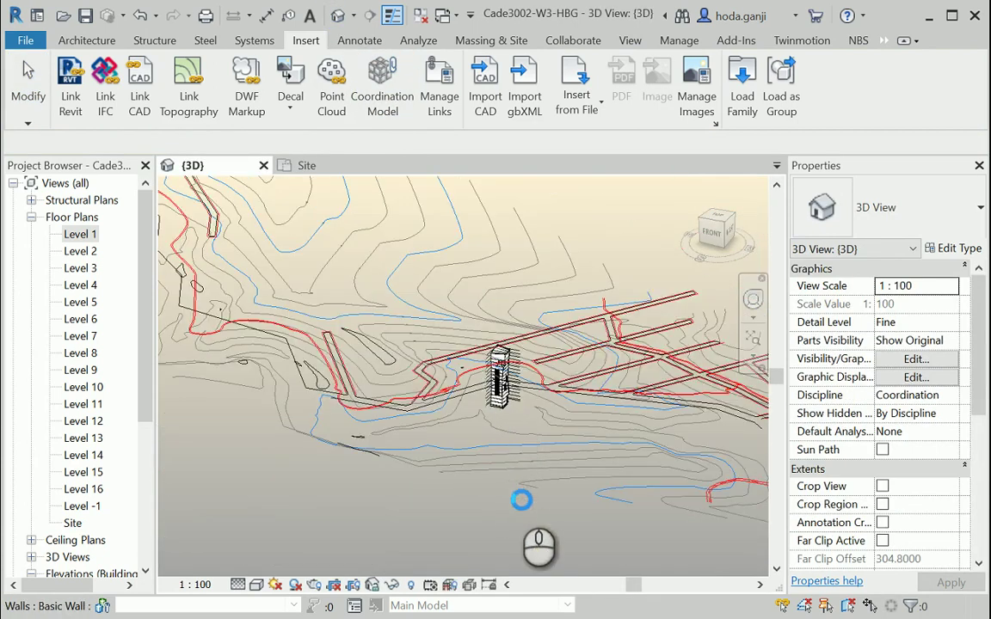
scroll(519, 500, down, 2)
mouse_move(519, 506)
shift+middle_down()
mouse_move(538, 420)
mouse_move(555, 414)
mouse_move(530, 504)
mouse_move(524, 500)
shift+middle_up()
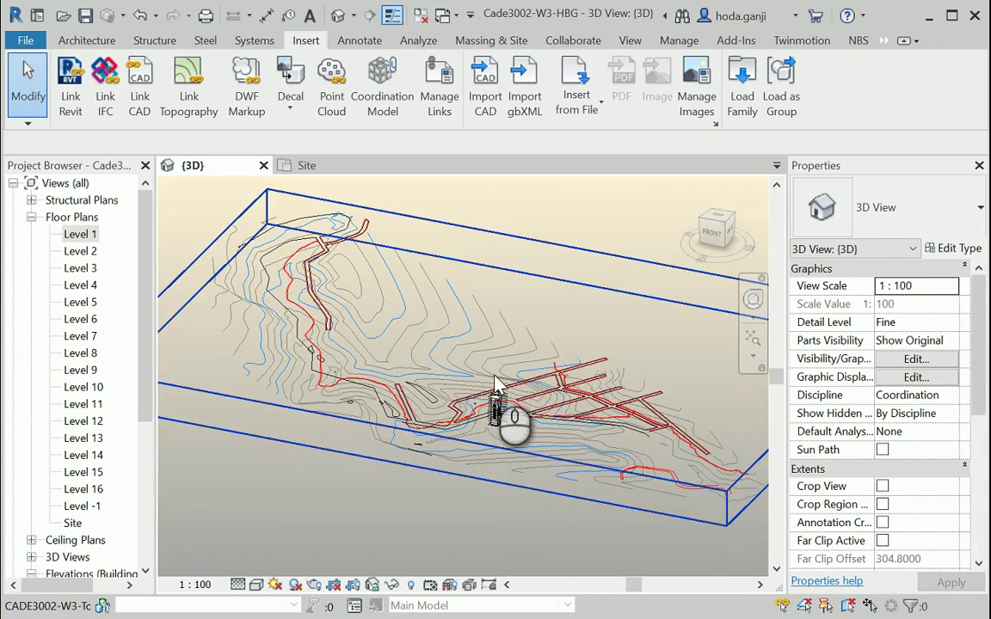
scroll(495, 384, up, 2)
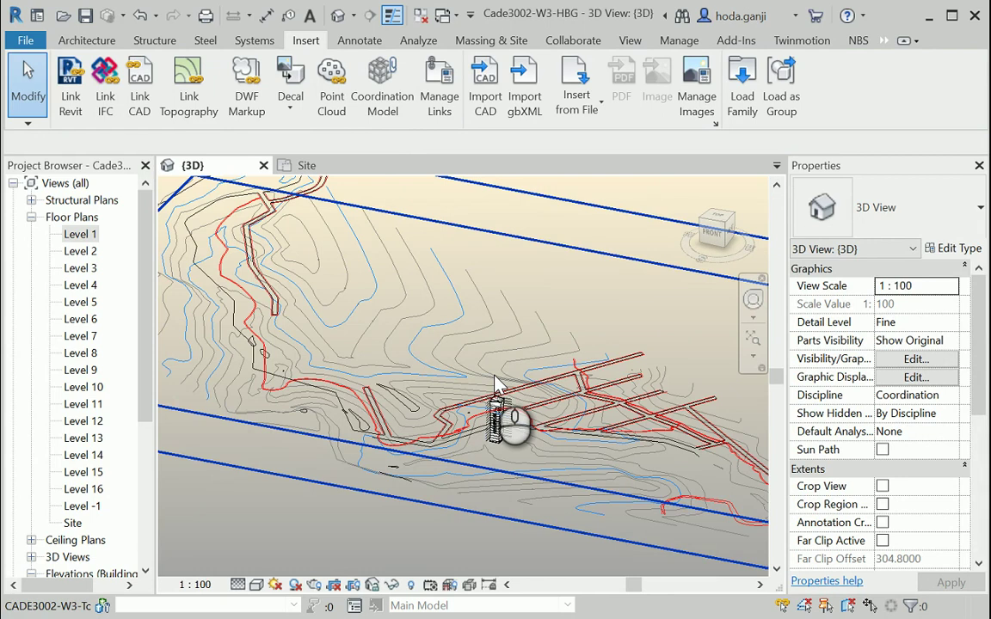
shift+middle_drag(499, 404, 507, 435)
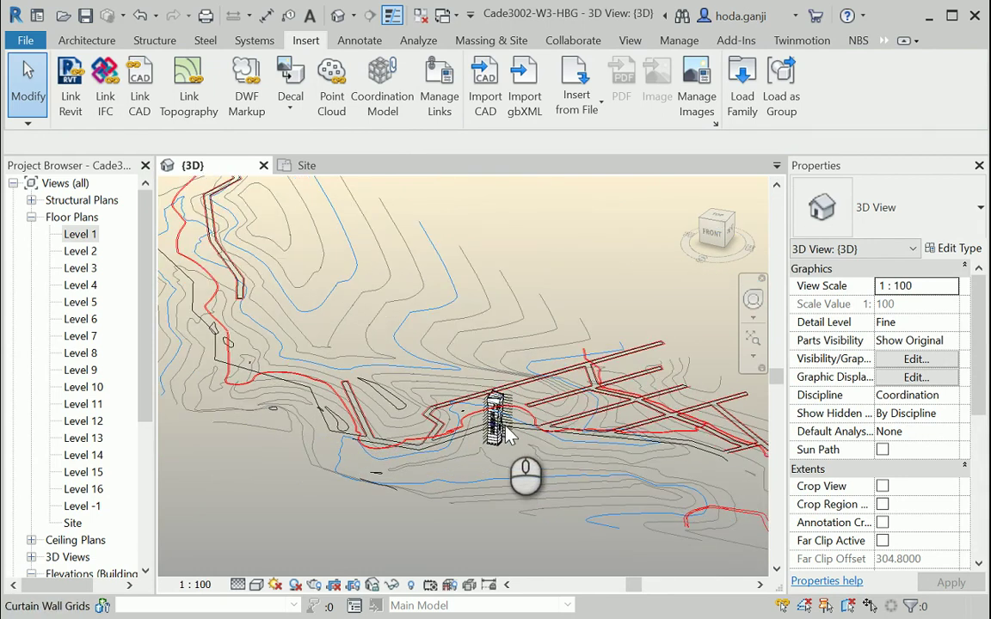
click(503, 45)
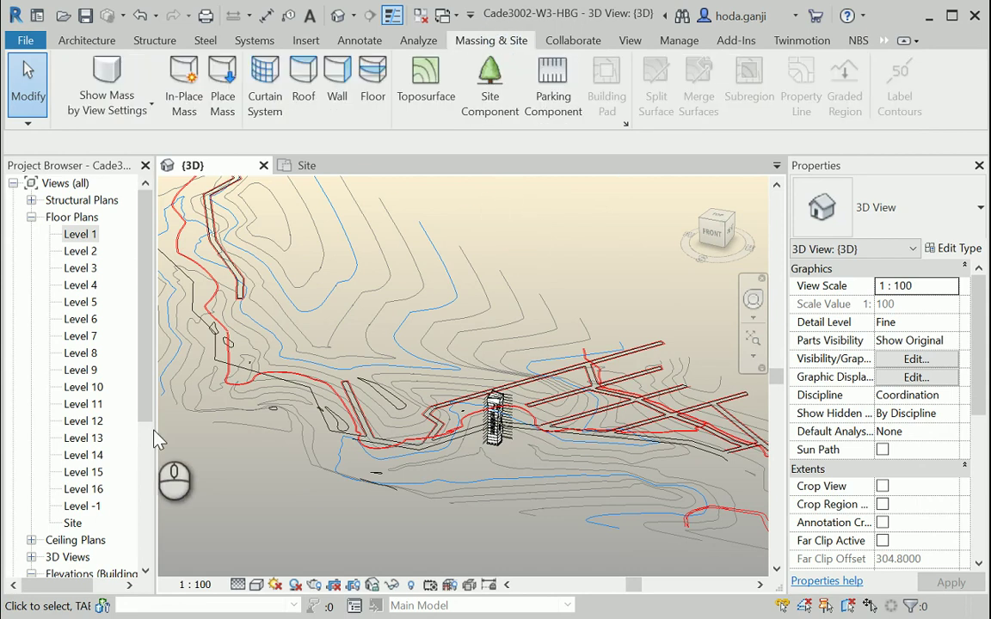
- Start a new toposurface with Place Point active and zoom into the 110 and 105 contours on the Site plan
click(425, 85)
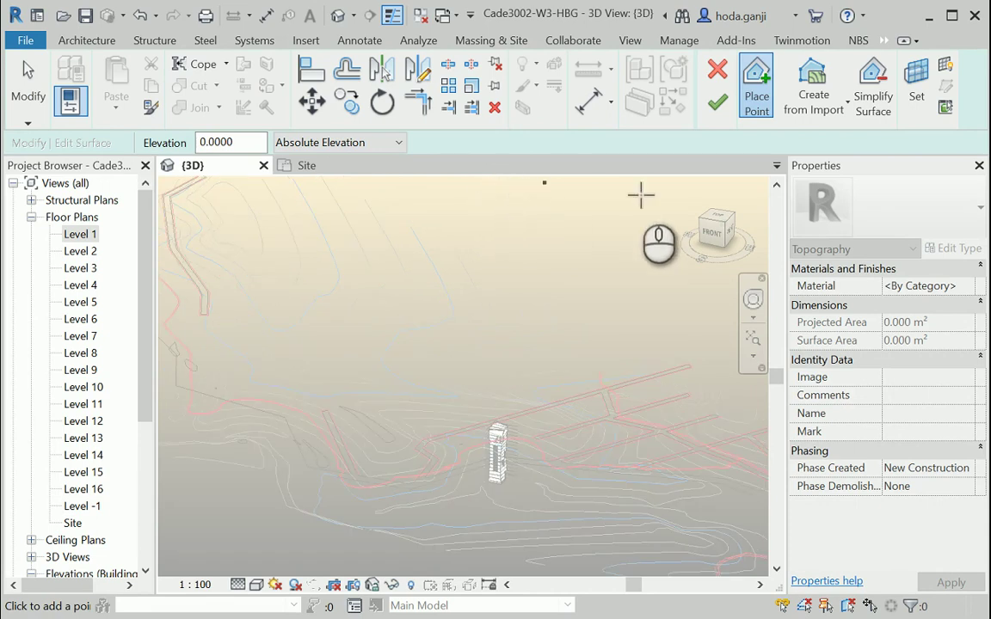
click(665, 181)
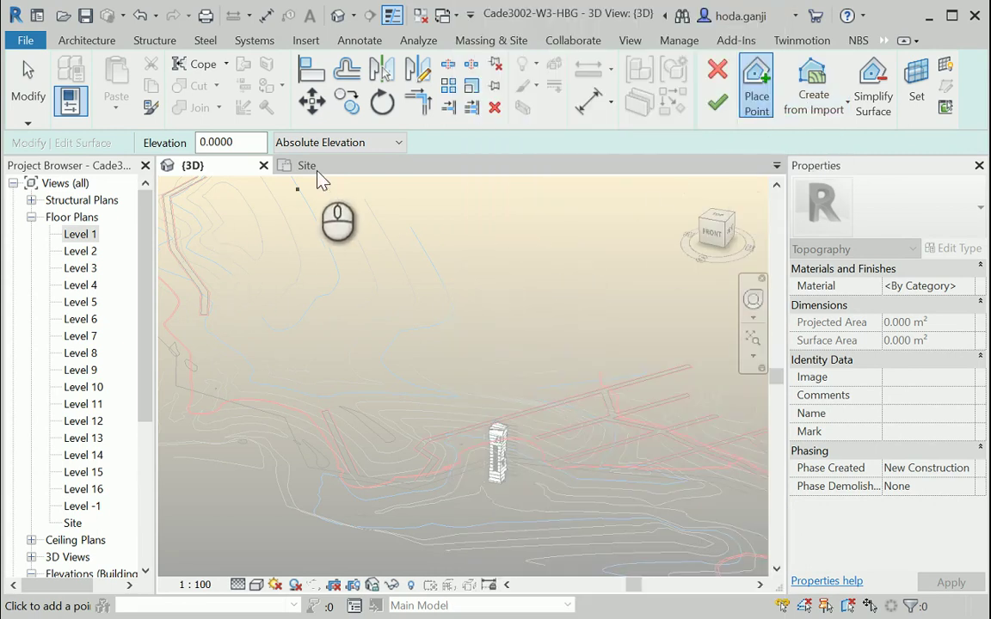
click(312, 165)
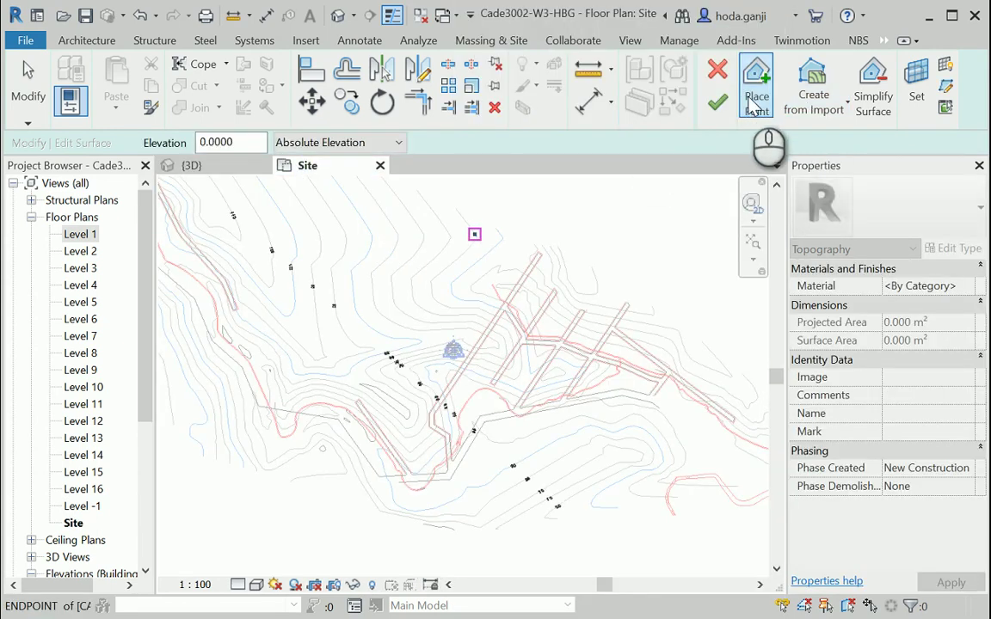
click(755, 114)
scroll(698, 356, down, 1)
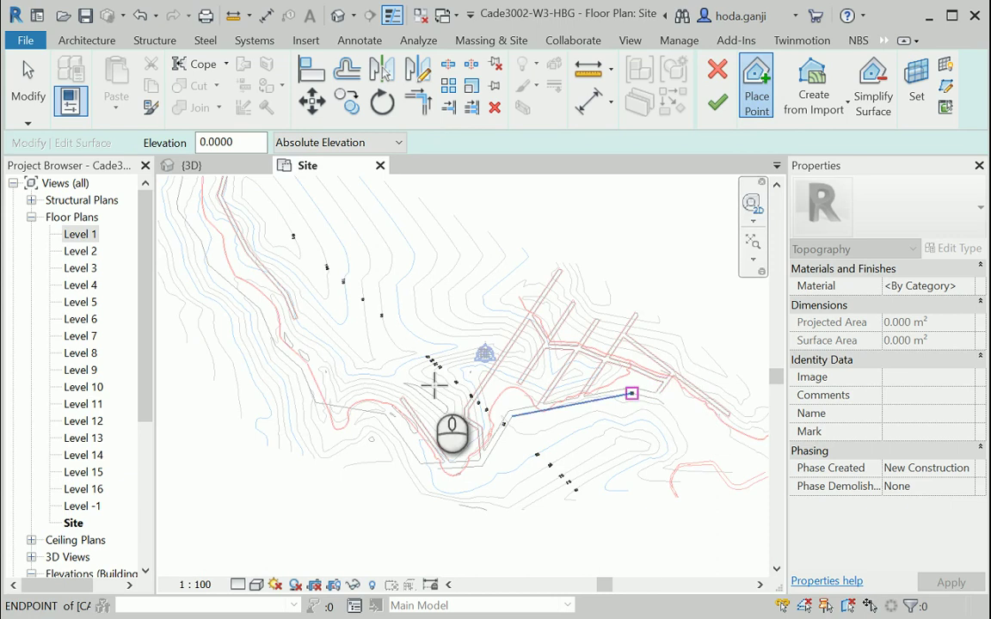
scroll(281, 303, up, 4)
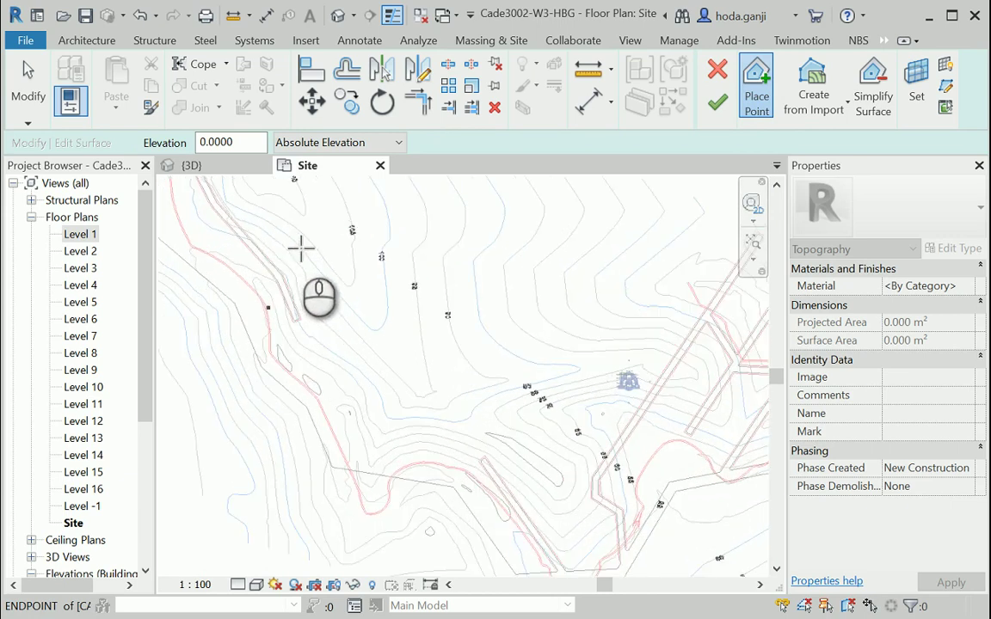
scroll(550, 452, down, 1)
scroll(347, 220, up, 3)
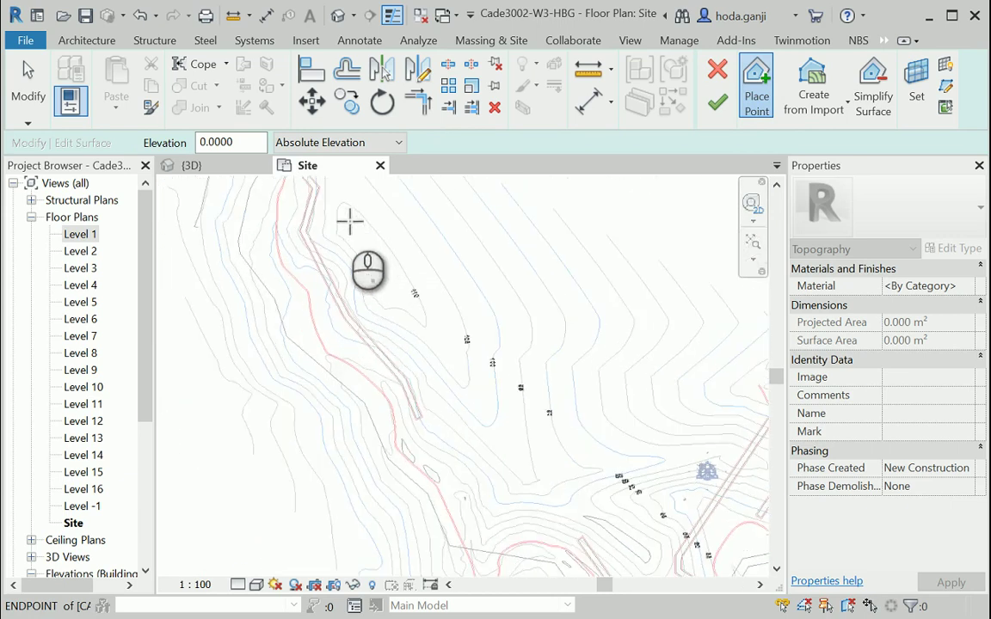
scroll(336, 204, up, 1)
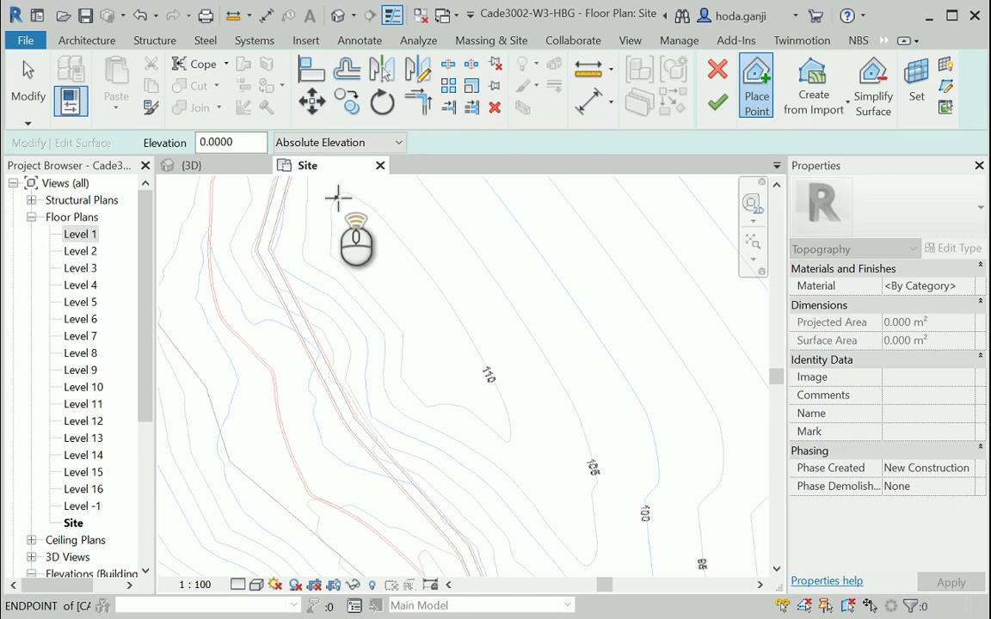
scroll(338, 198, up, 1)
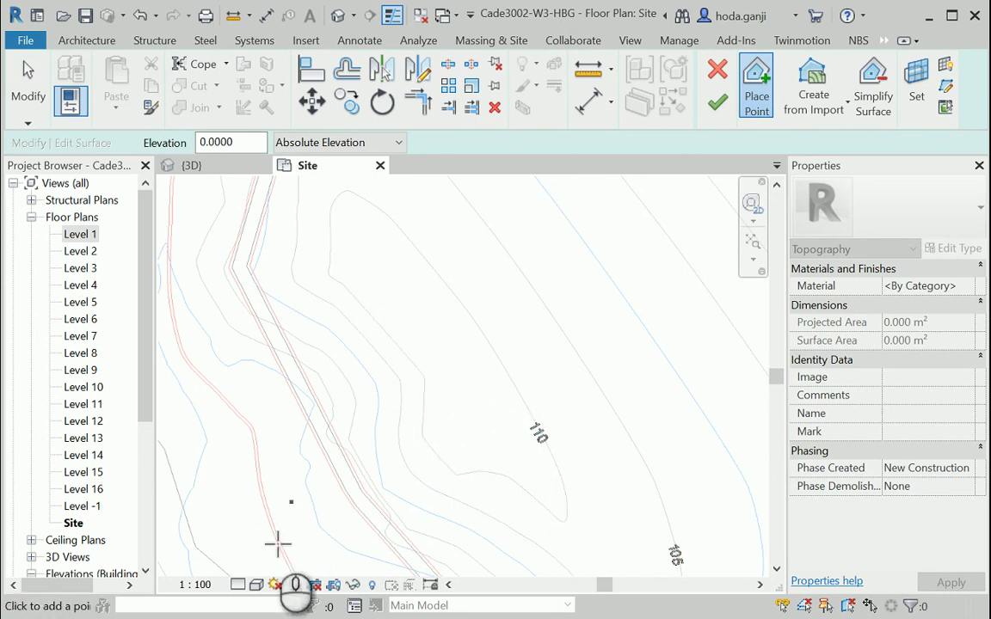
- Set the Site plan to Fine detail level and Wireframe visual style, keeping Place Point active
click(236, 585)
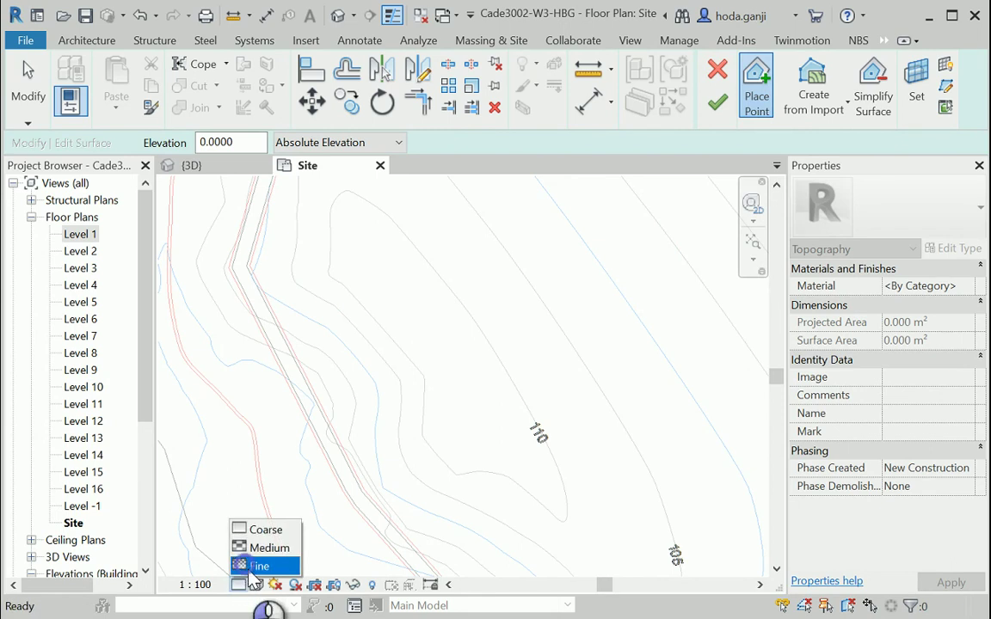
click(254, 565)
click(256, 584)
click(297, 475)
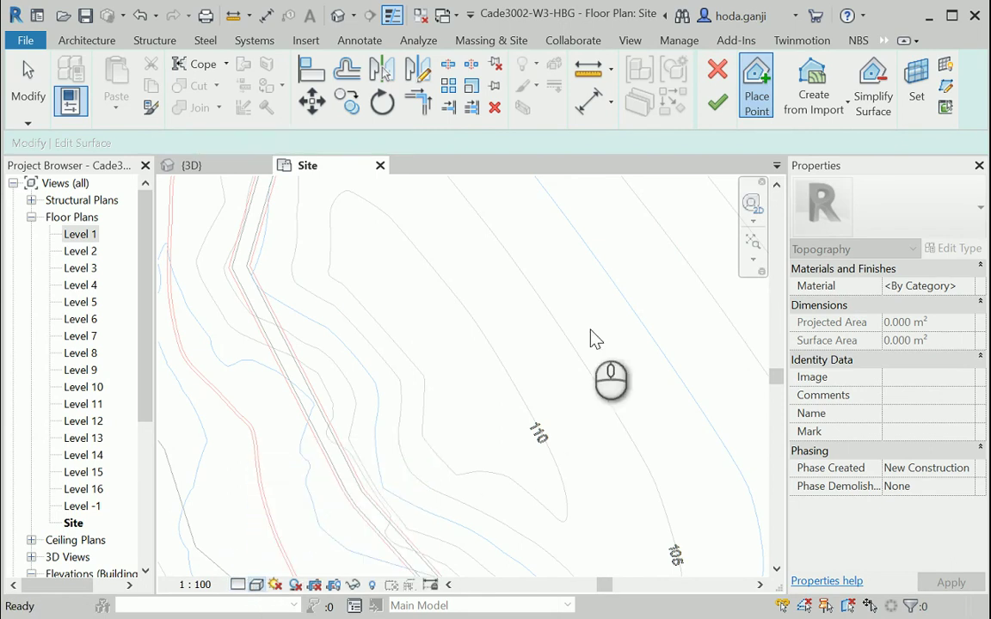
click(757, 112)
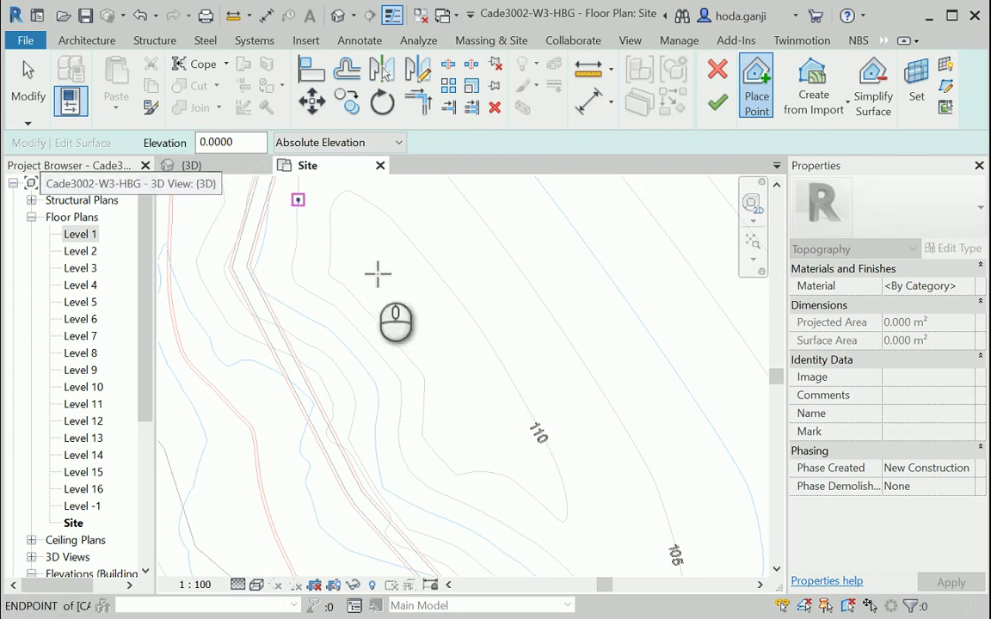
- Place ten topography points at elevation 110 along the 110 contour line
click(242, 140)
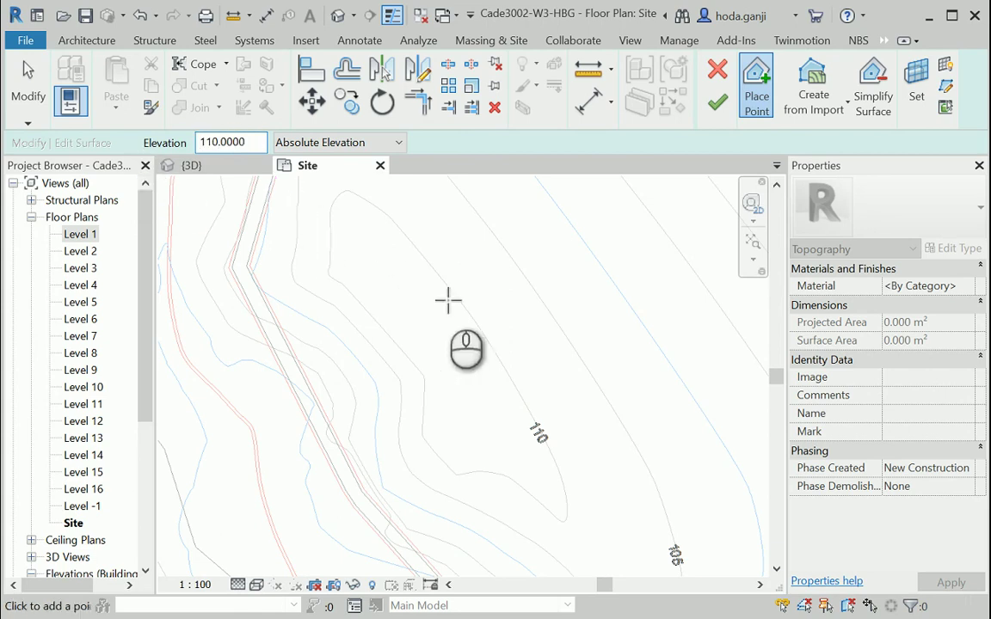
click(567, 511)
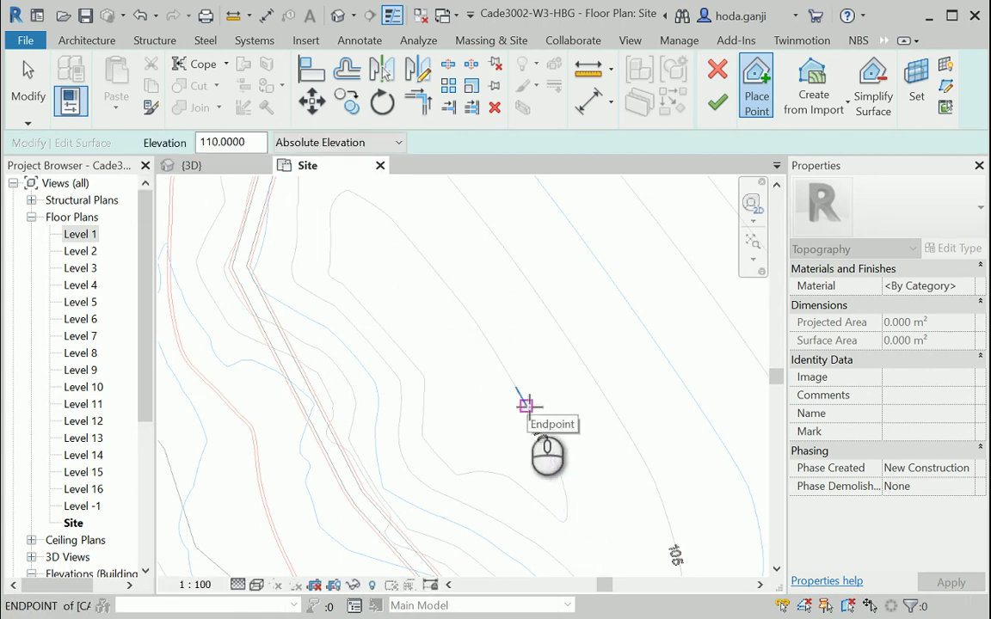
click(406, 236)
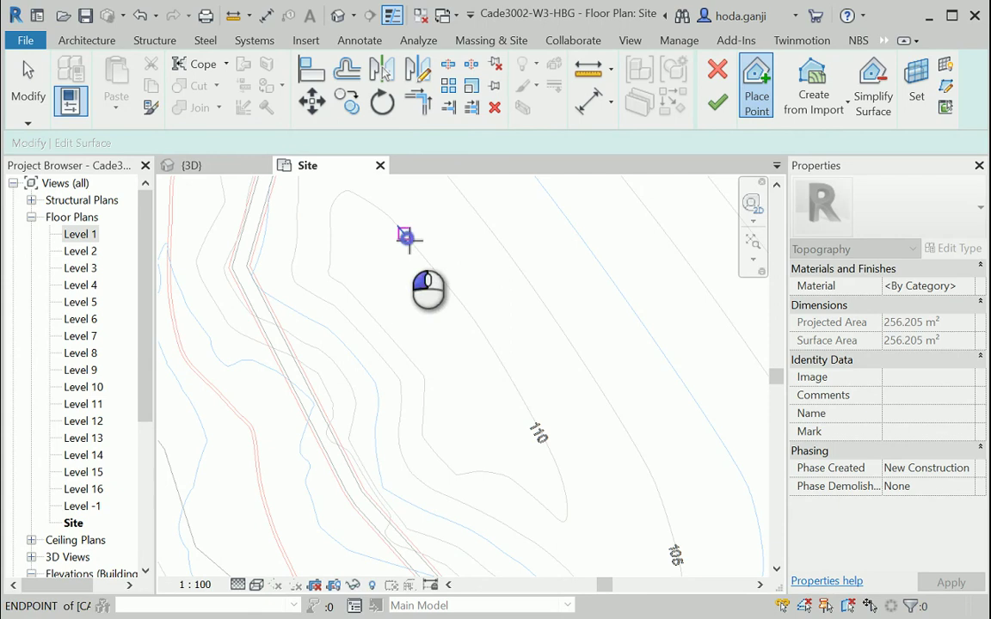
click(355, 197)
click(329, 212)
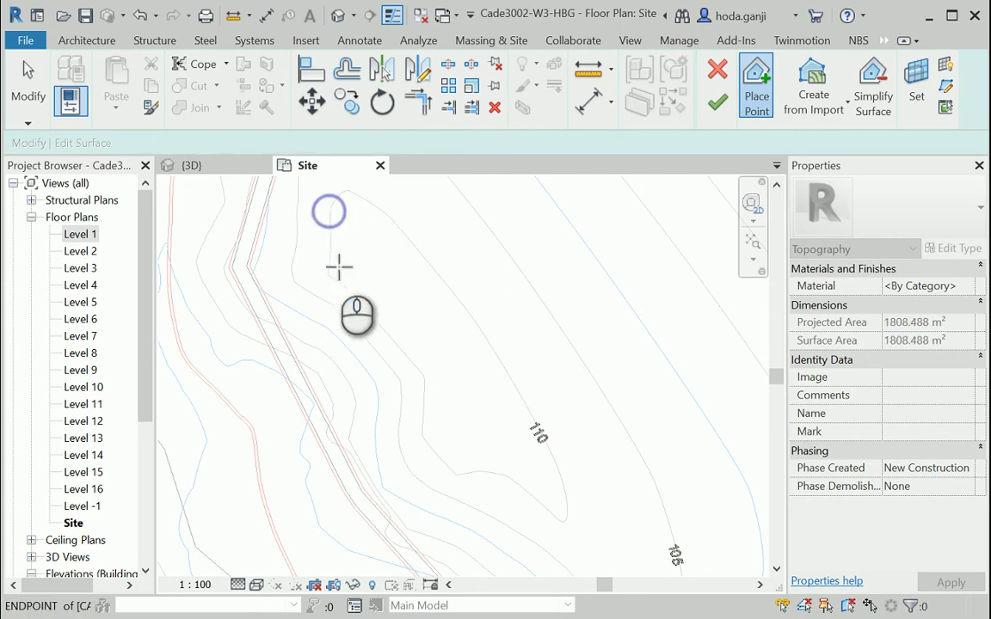
click(330, 263)
click(339, 278)
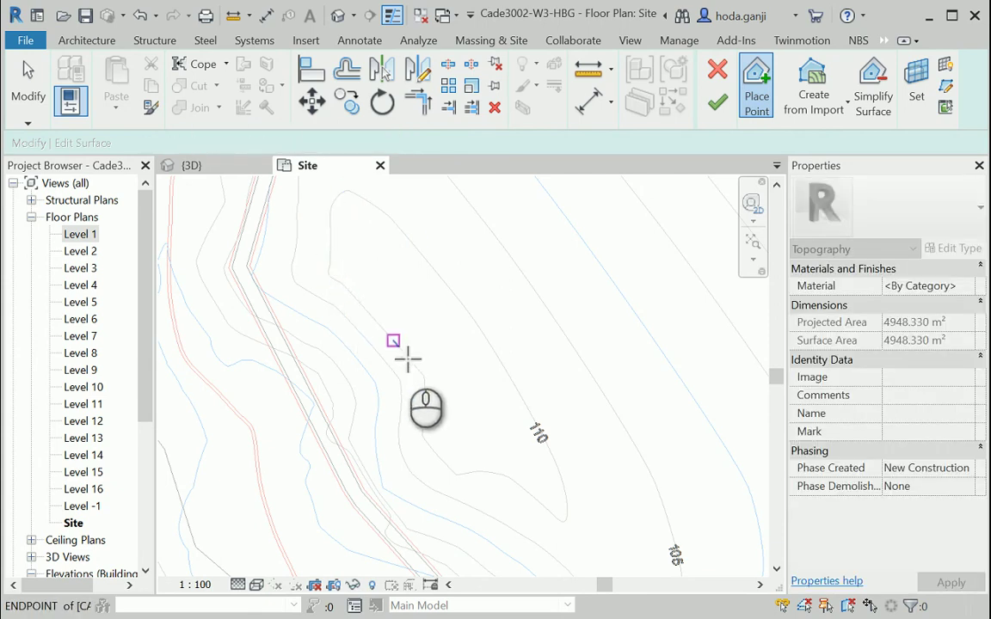
click(425, 379)
click(424, 425)
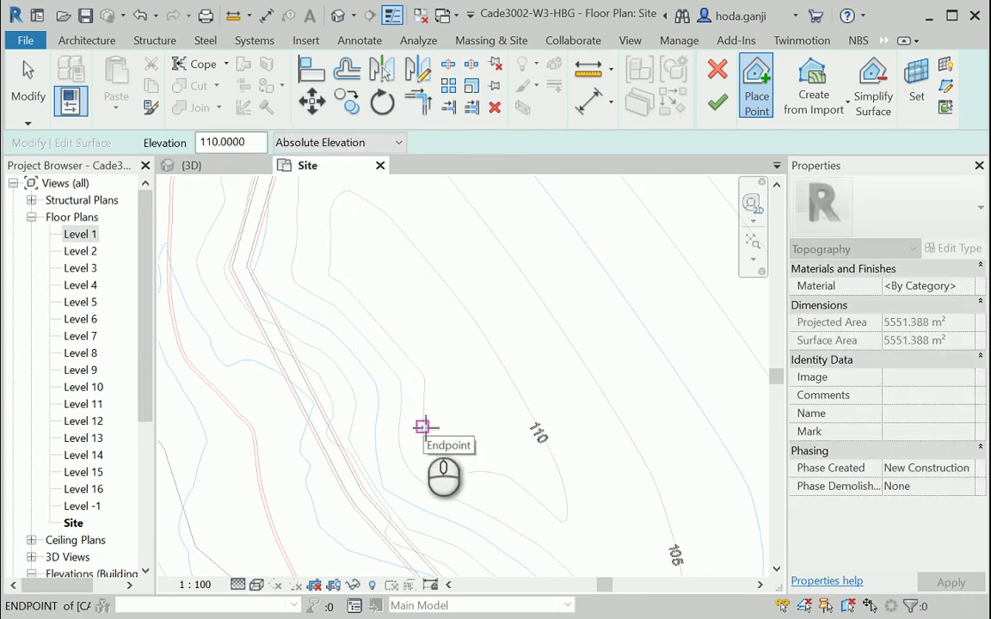
click(454, 473)
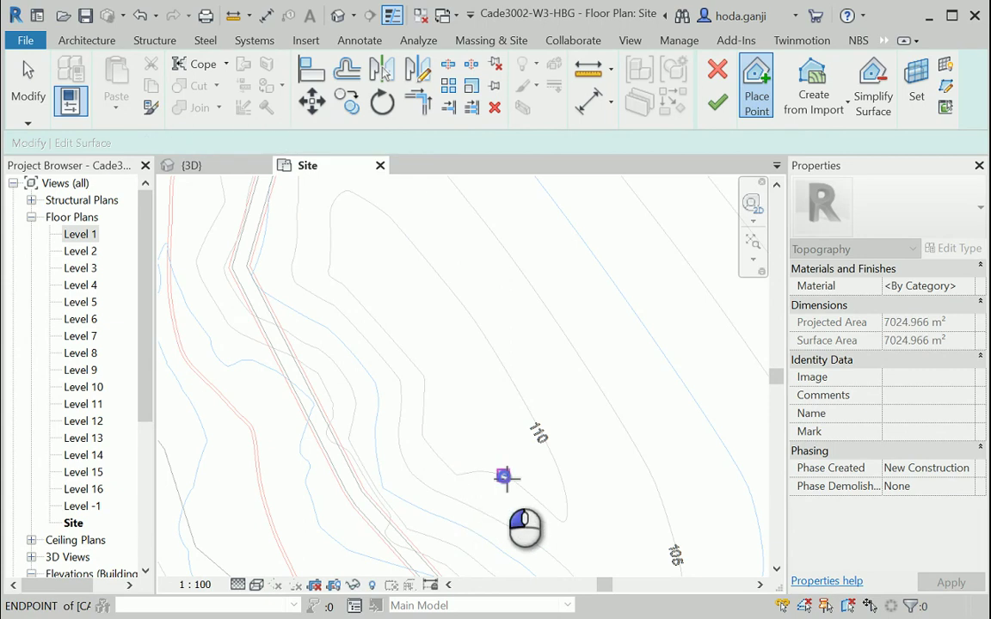
click(506, 478)
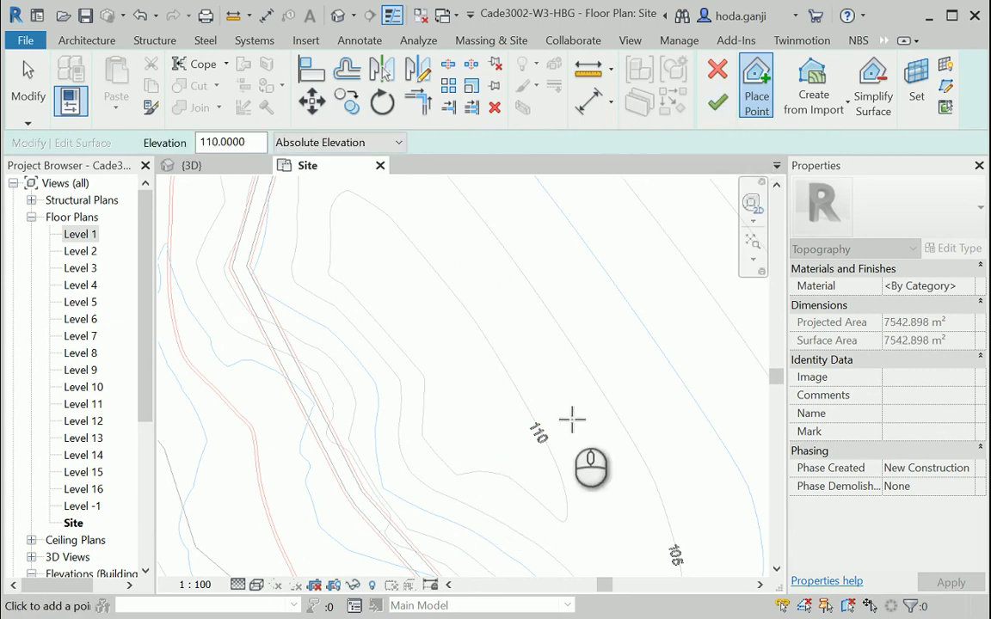
scroll(574, 414, down, 2)
scroll(580, 417, down, 1)
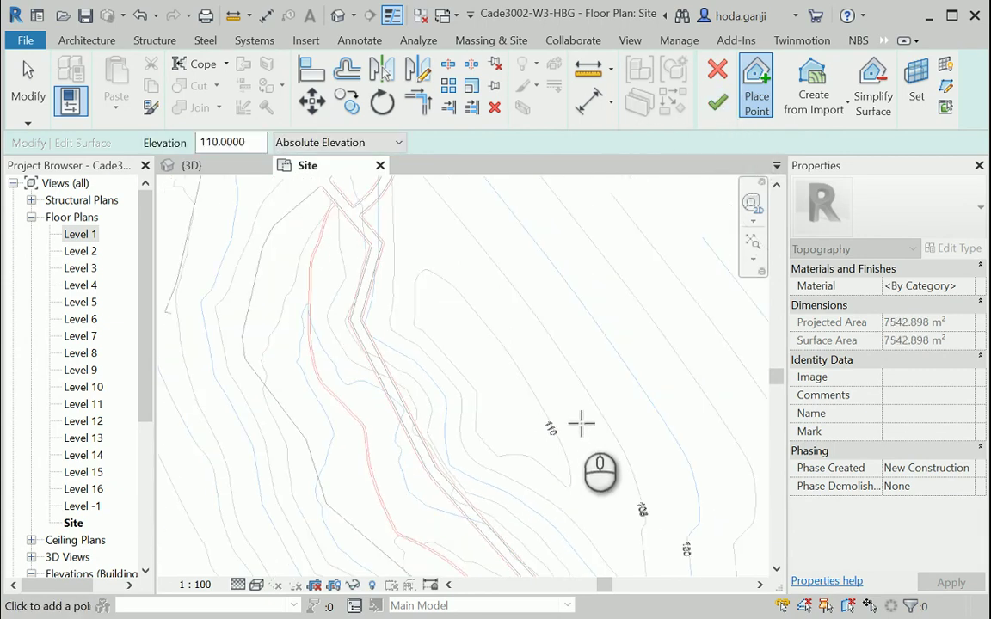
- Change the point elevation to 105 and place five points along the 105 contour
double_click(258, 143)
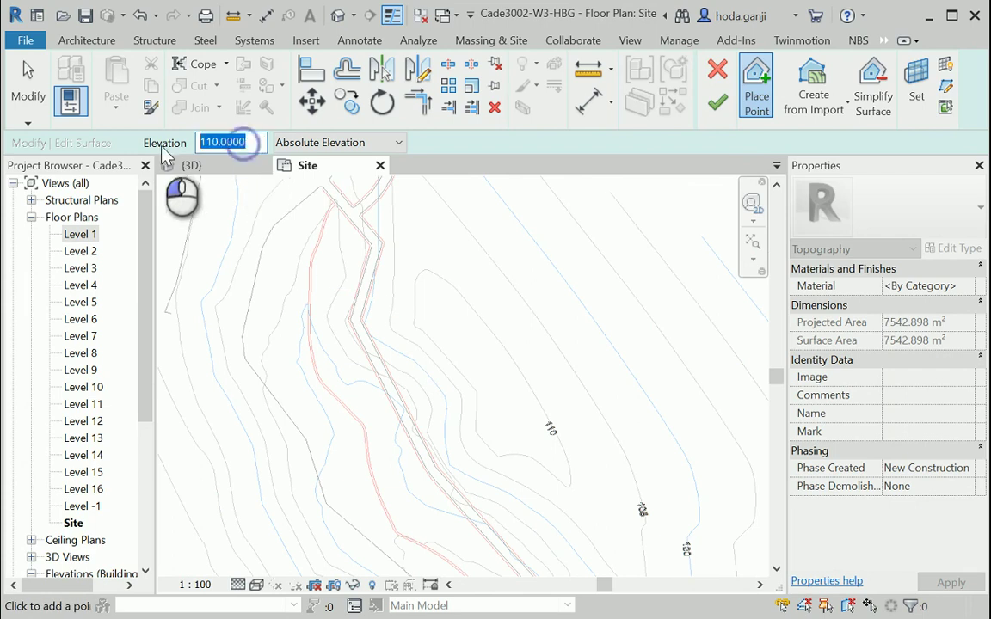
text(105)
key(Return)
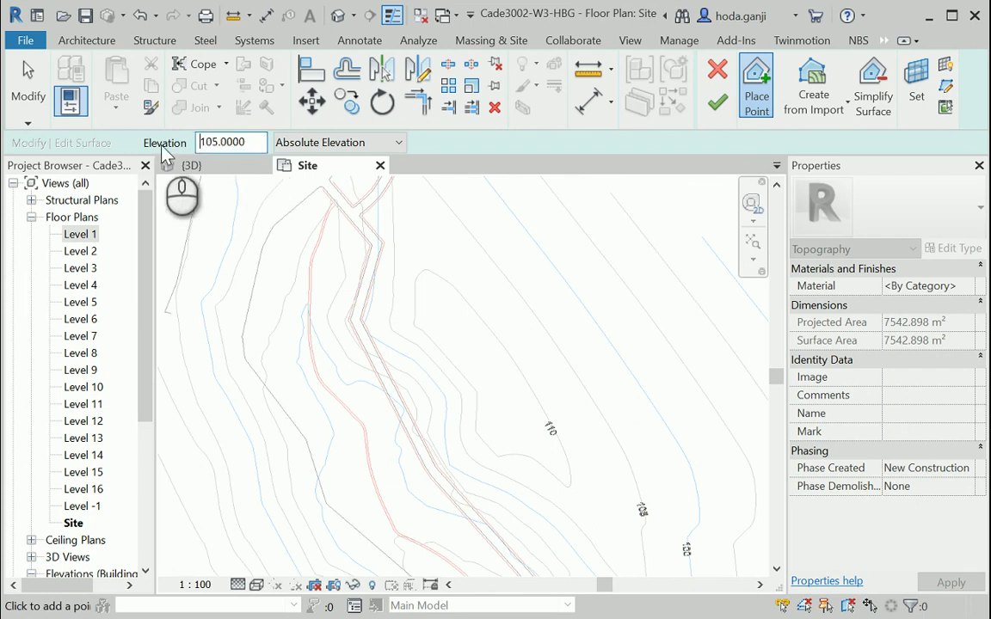
scroll(413, 326, down, 1)
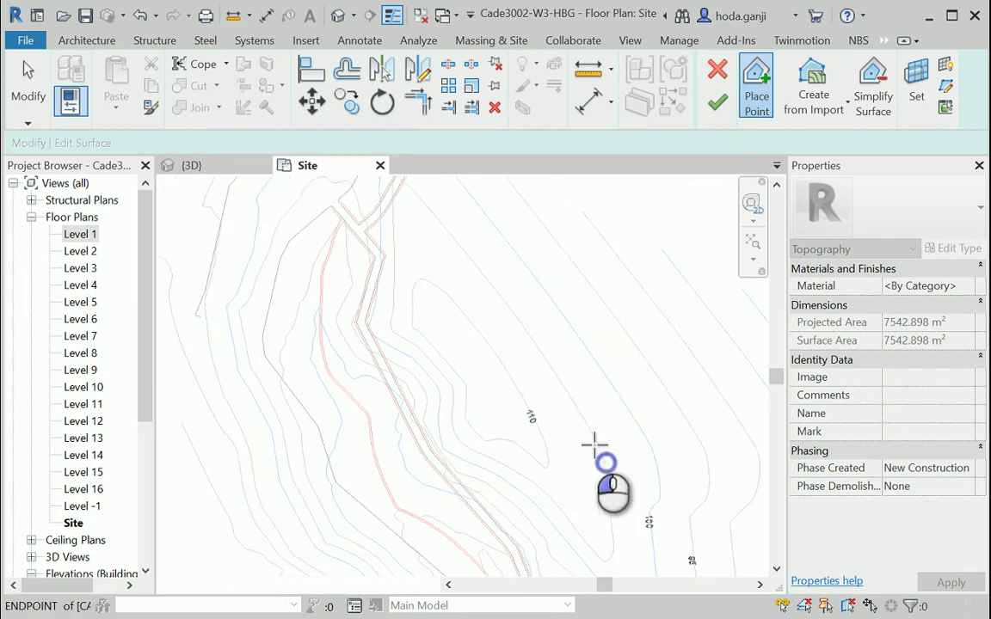
click(561, 377)
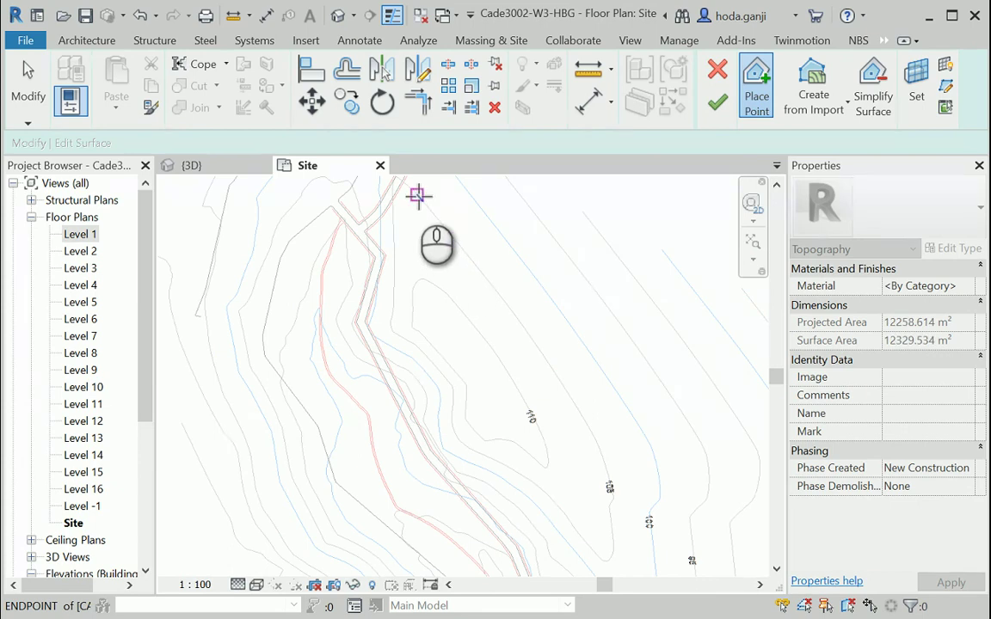
click(391, 312)
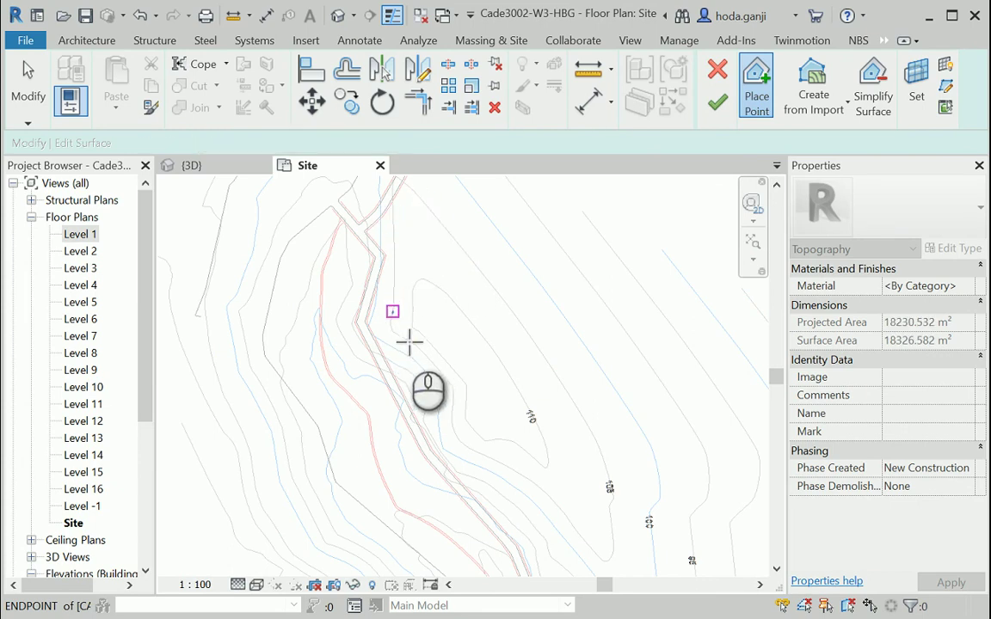
click(409, 342)
click(453, 435)
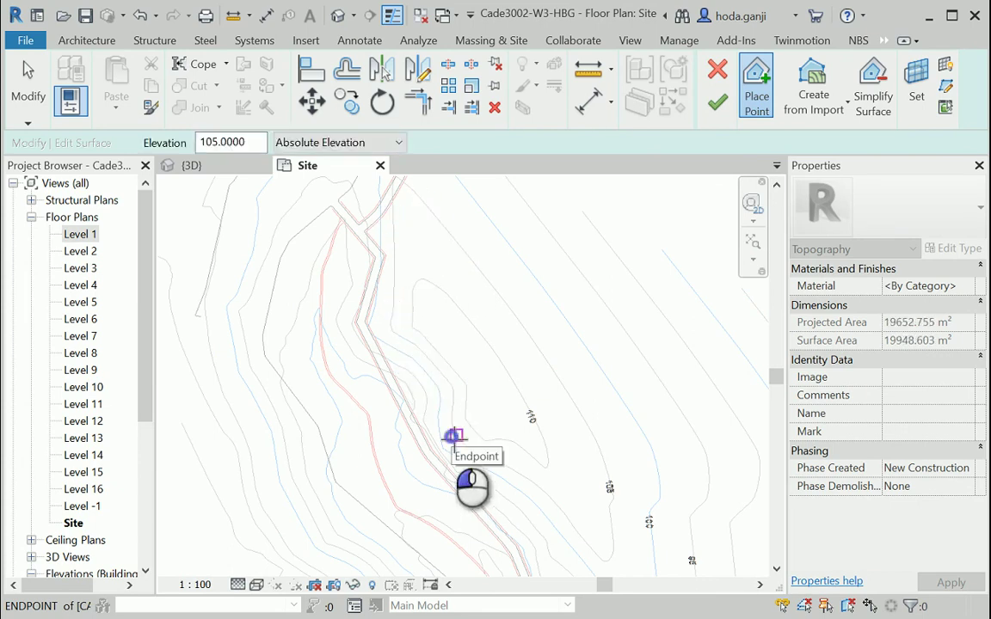
click(502, 464)
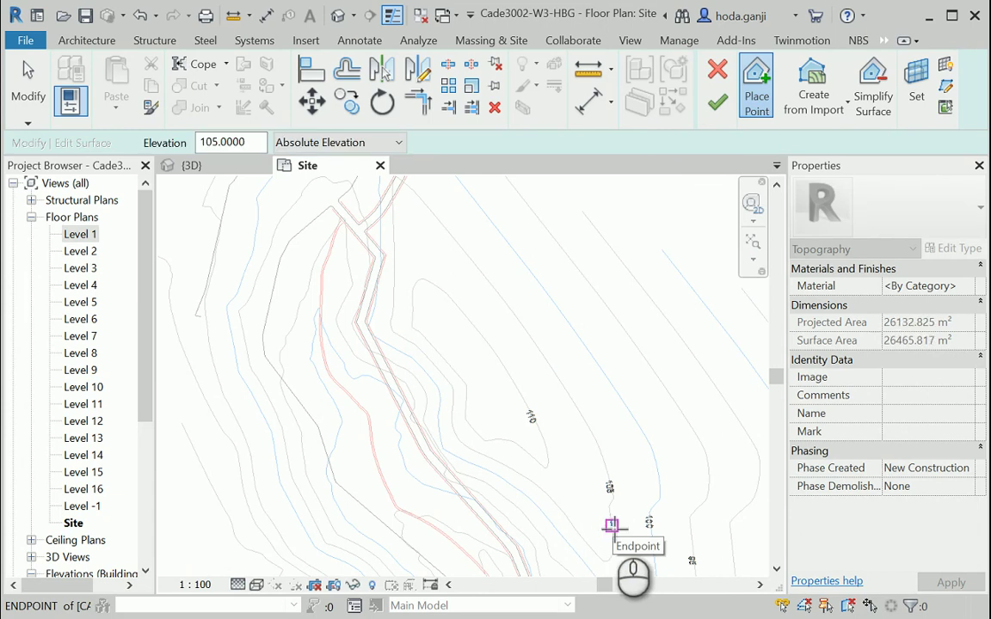
scroll(404, 298, down, 3)
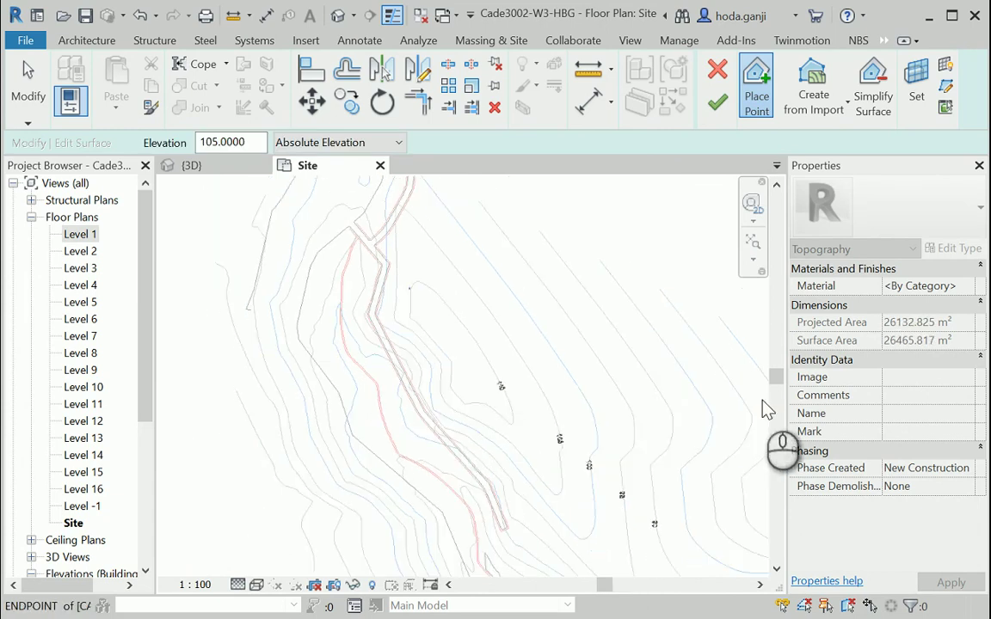
- Finish the toposurface and inspect the terrain patch in 3D from low and high oblique angles
click(715, 110)
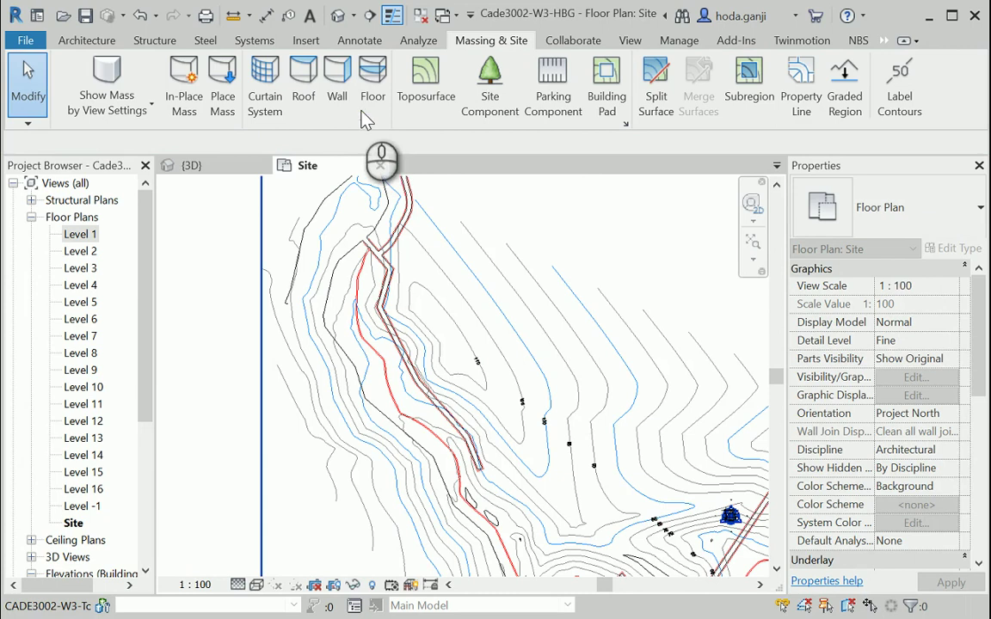
click(337, 15)
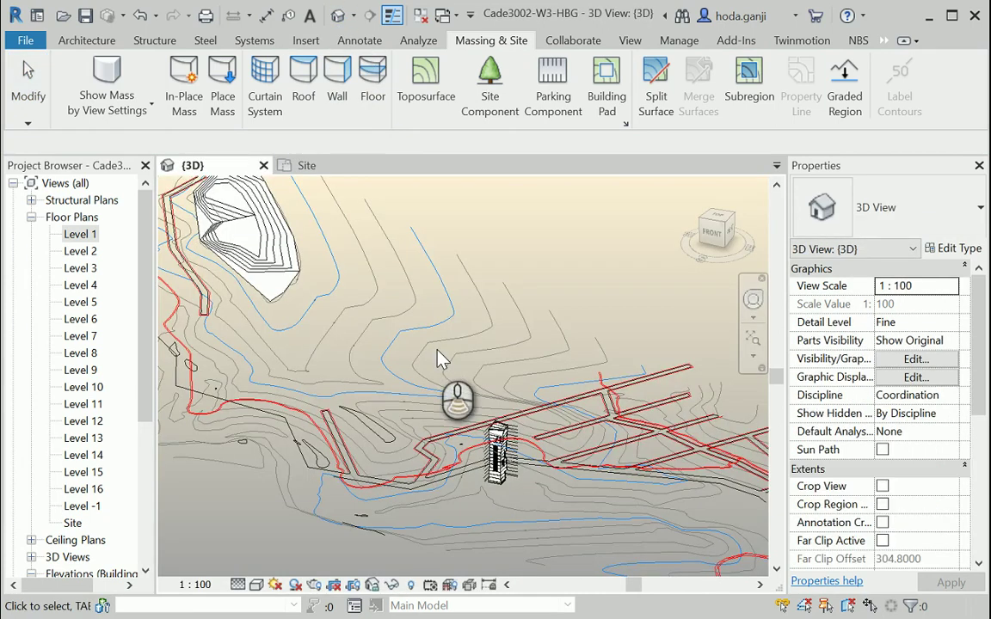
scroll(413, 386, down, 2)
shift+middle_drag(445, 484, 389, 440)
shift+middle_drag(509, 445, 465, 509)
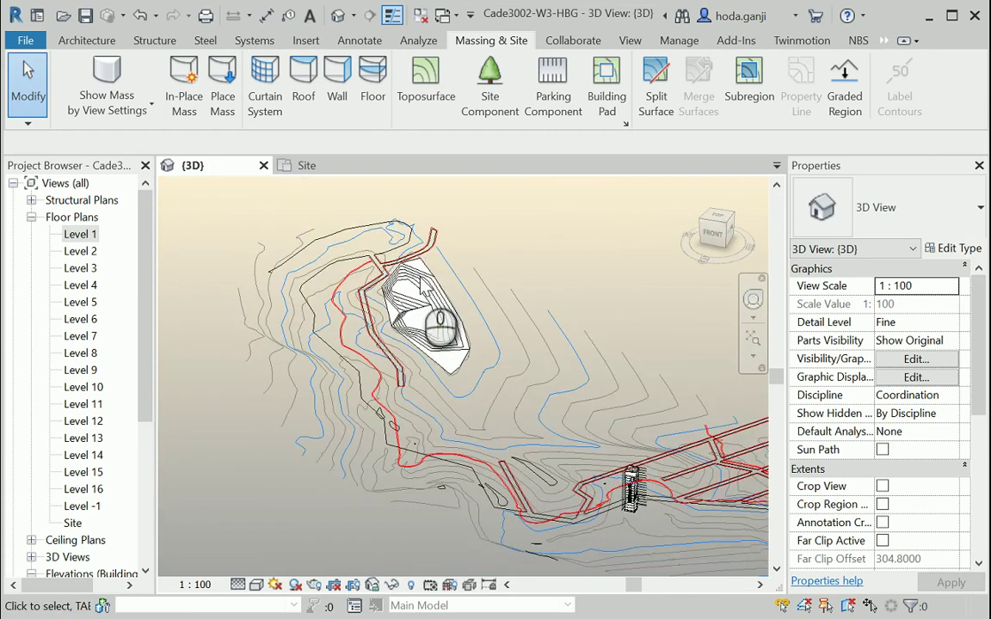
scroll(425, 394, up, 5)
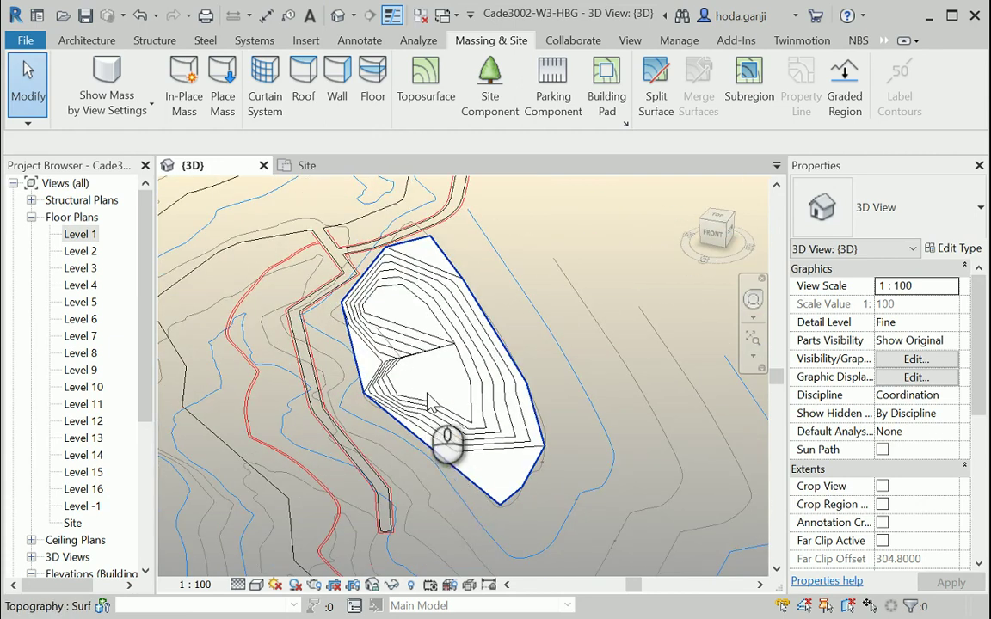
shift+middle_drag(434, 350, 445, 391)
- Select and delete the toposurface, then orbit to confirm only contours, road and tower remain
click(460, 438)
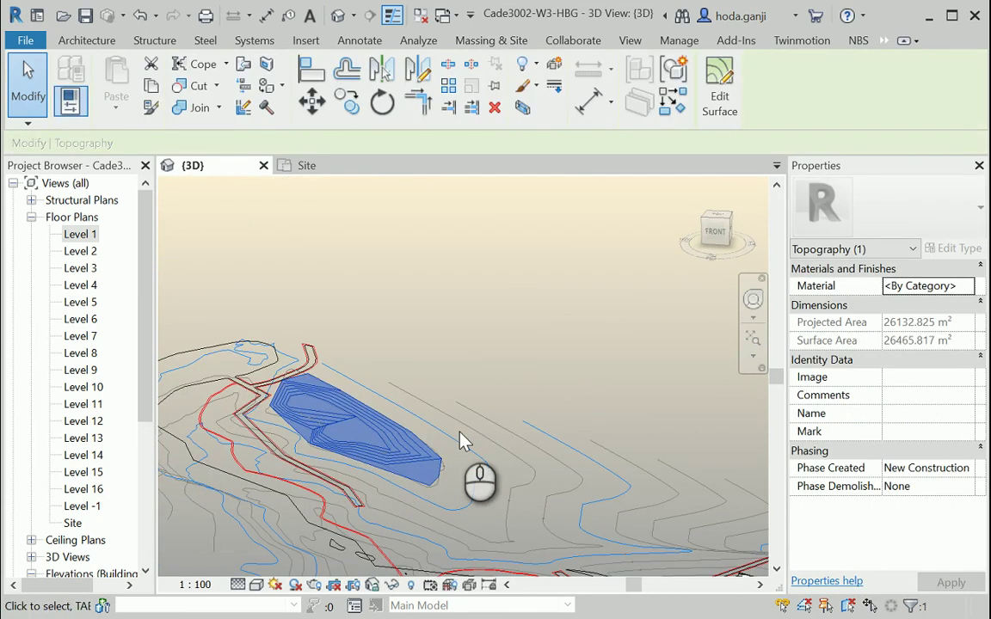
key(Escape)
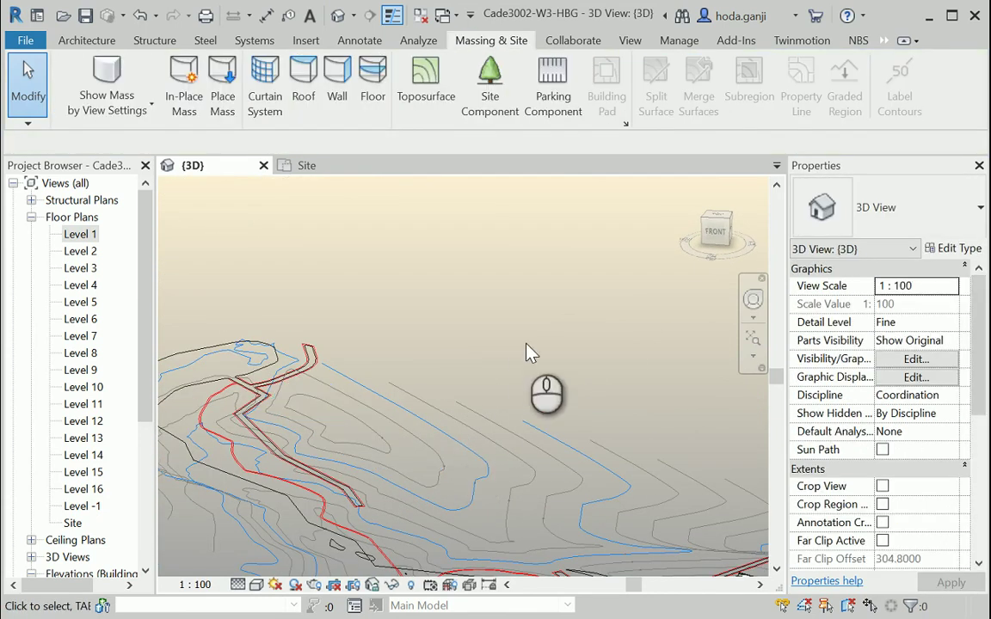
shift+middle_drag(531, 342, 555, 387)
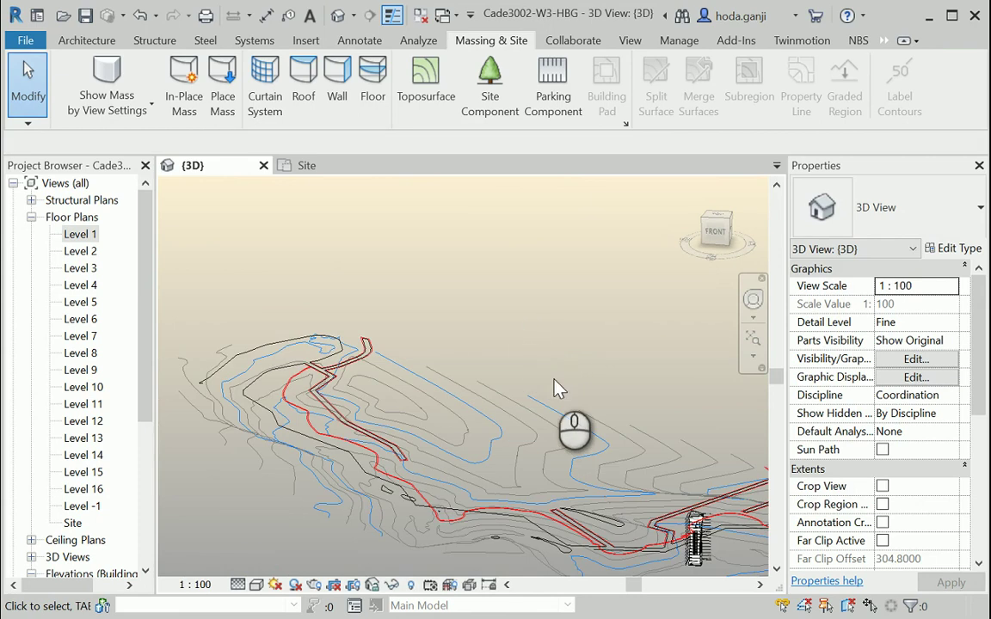